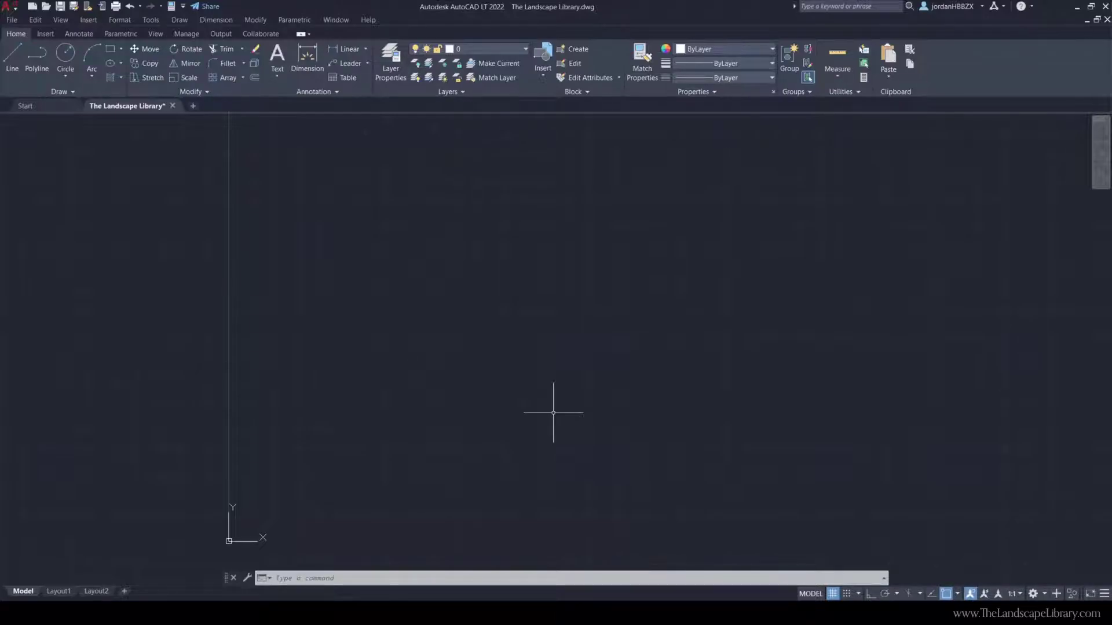
# Step: Draw a 12' by 12' square with the Rectangle command, using its dimensions option
pyautogui.click(114, 50)
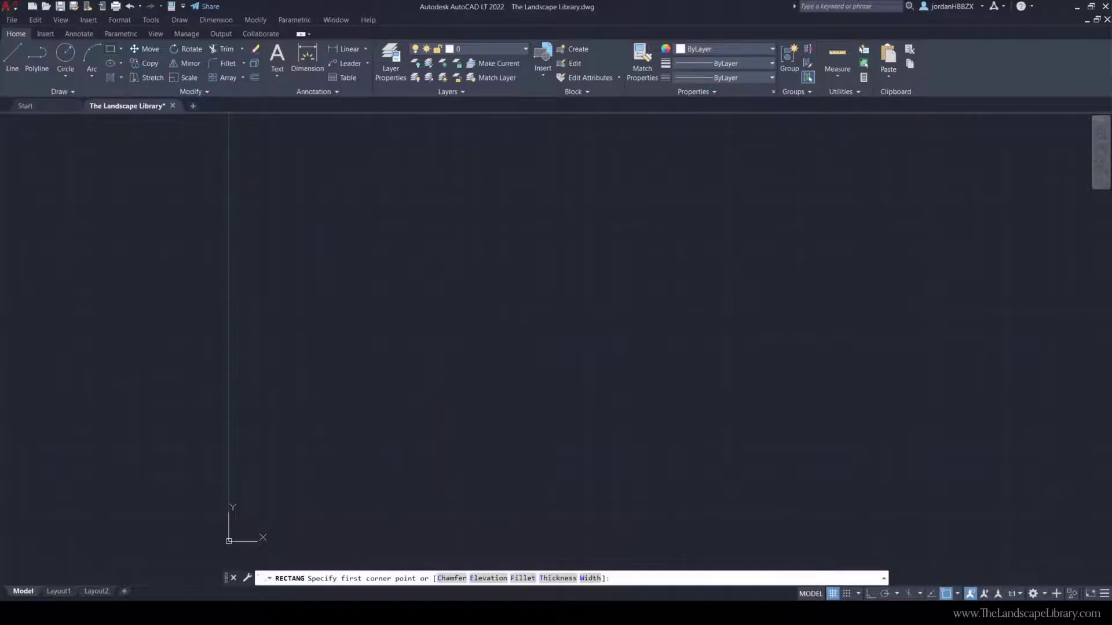
pyautogui.click(350, 427)
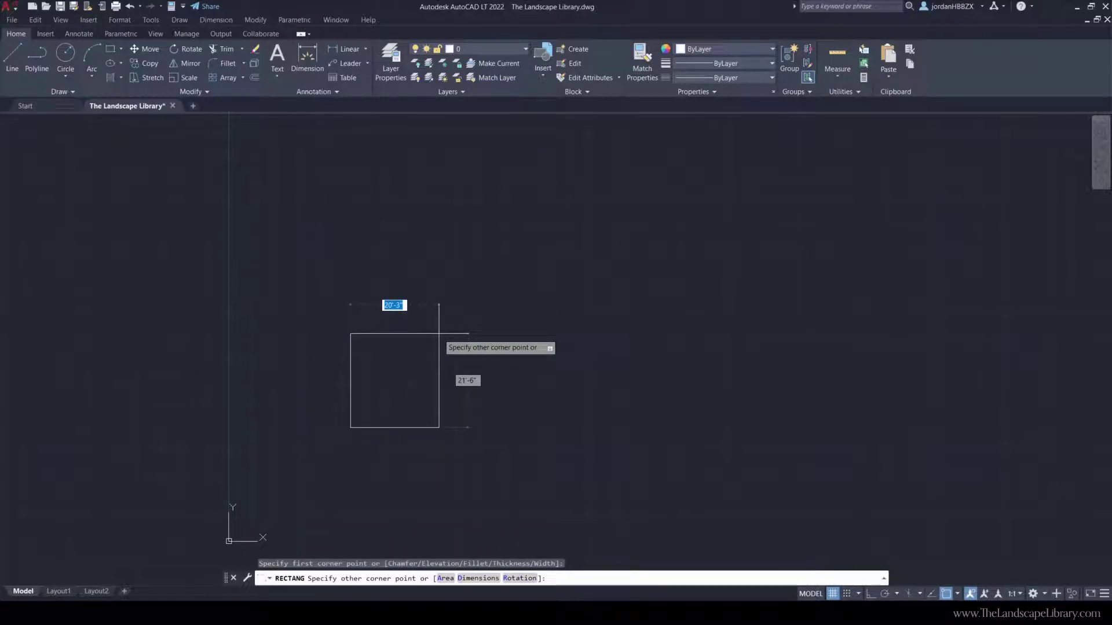
pyautogui.write('d')
pyautogui.press('Return')
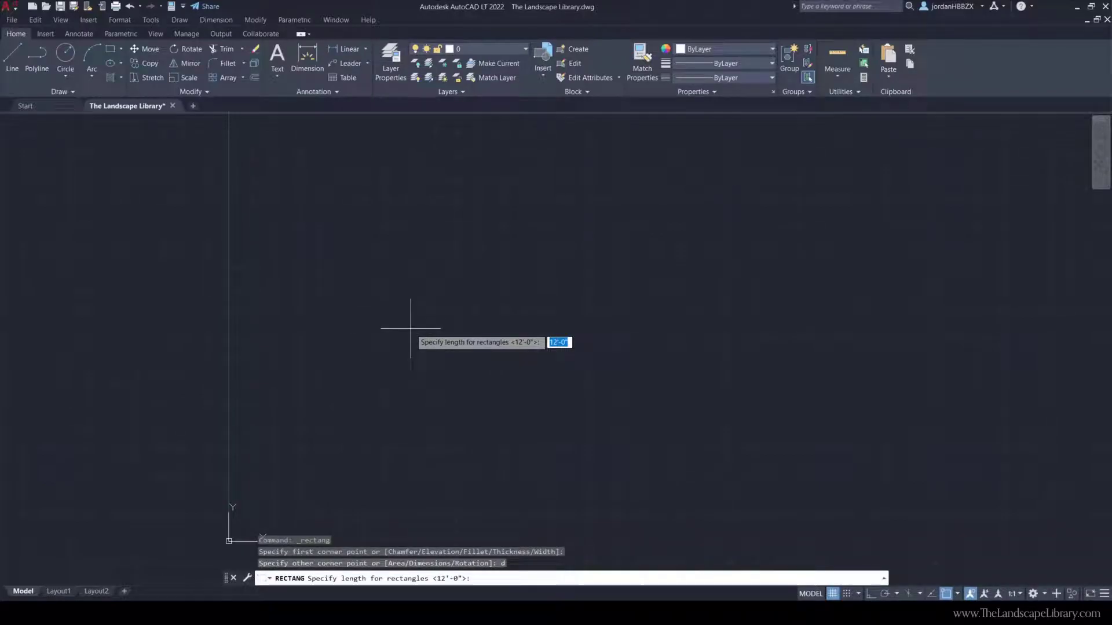
pyautogui.press('Return')
pyautogui.press('Return')
pyautogui.click(409, 322)
pyautogui.scroll(6, 406, 322)
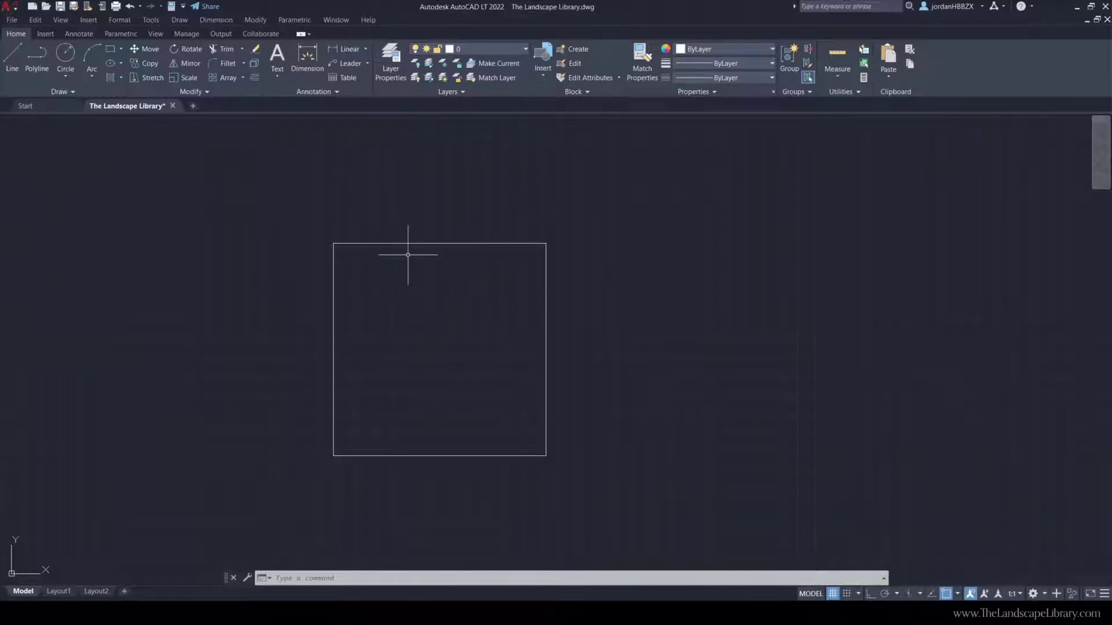
# Step: Offset the square 8" inward to form a border band
pyautogui.click(382, 328)
pyautogui.click(288, 414)
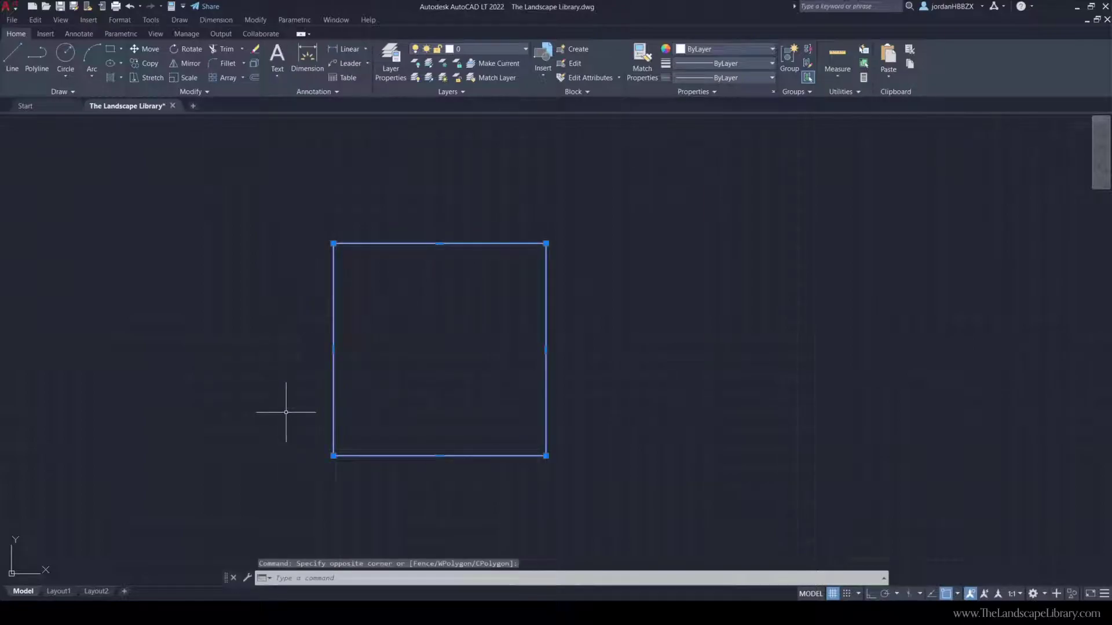
pyautogui.write('OFF')
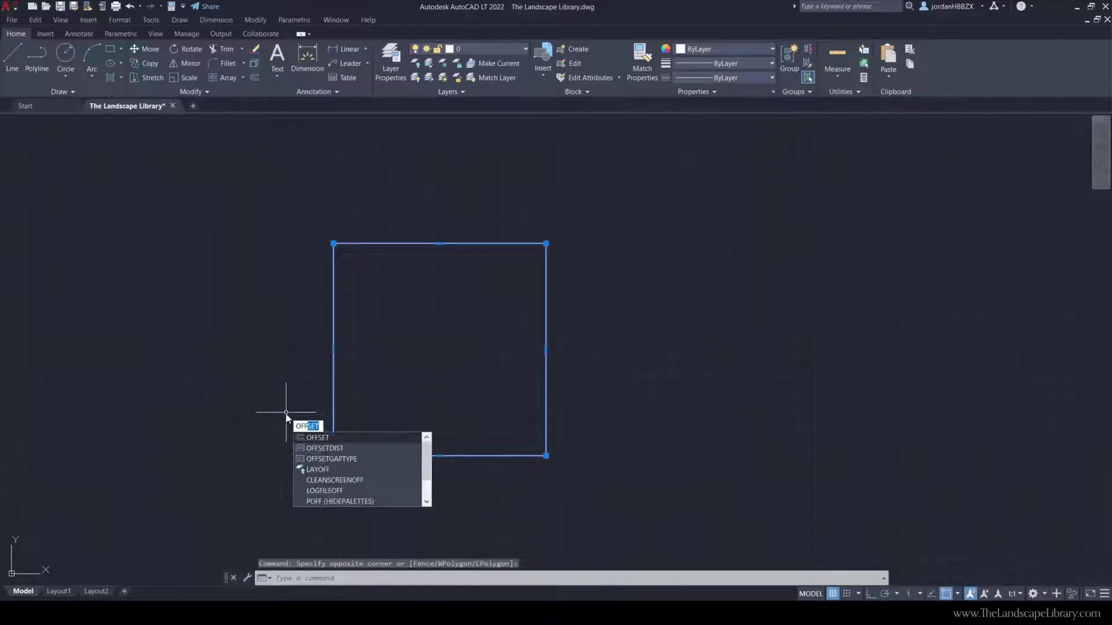
pyautogui.press('Return')
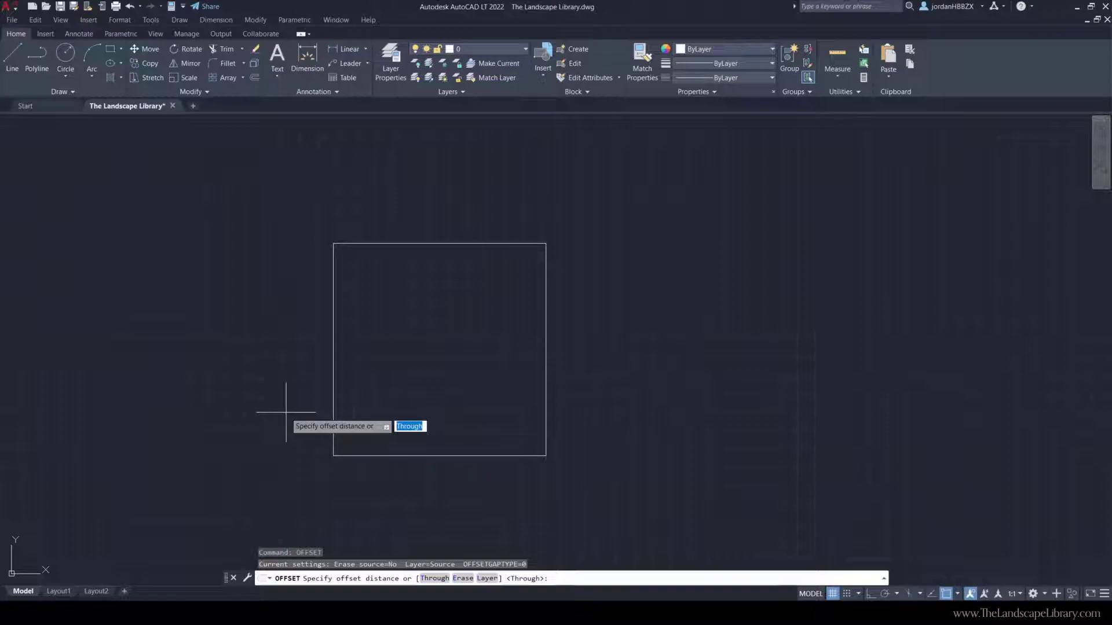
pyautogui.write('8"')
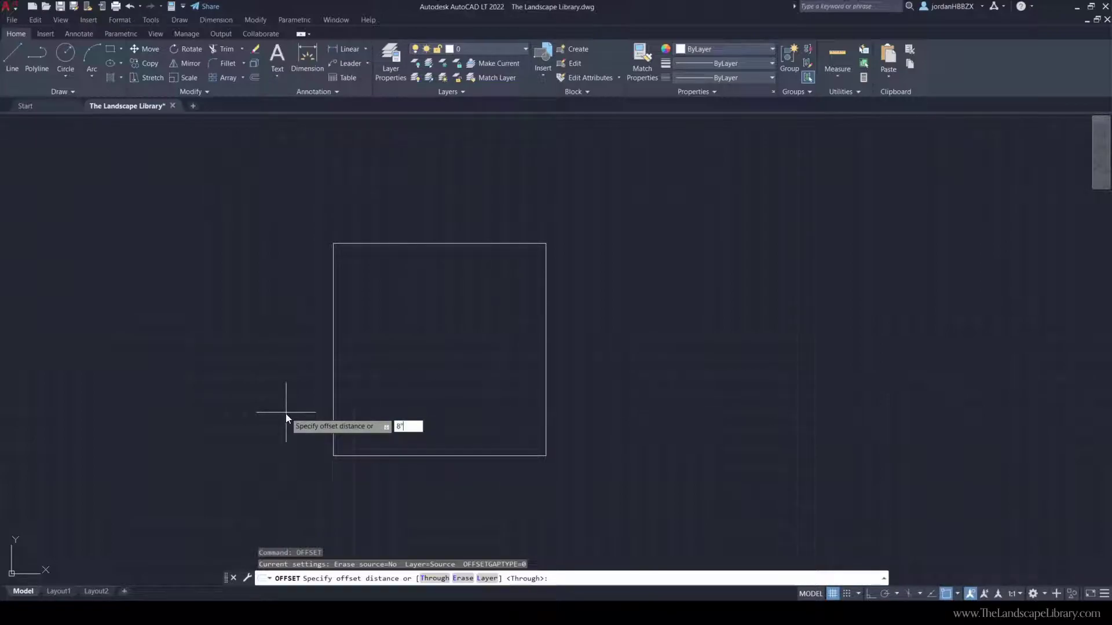
pyautogui.press('Return')
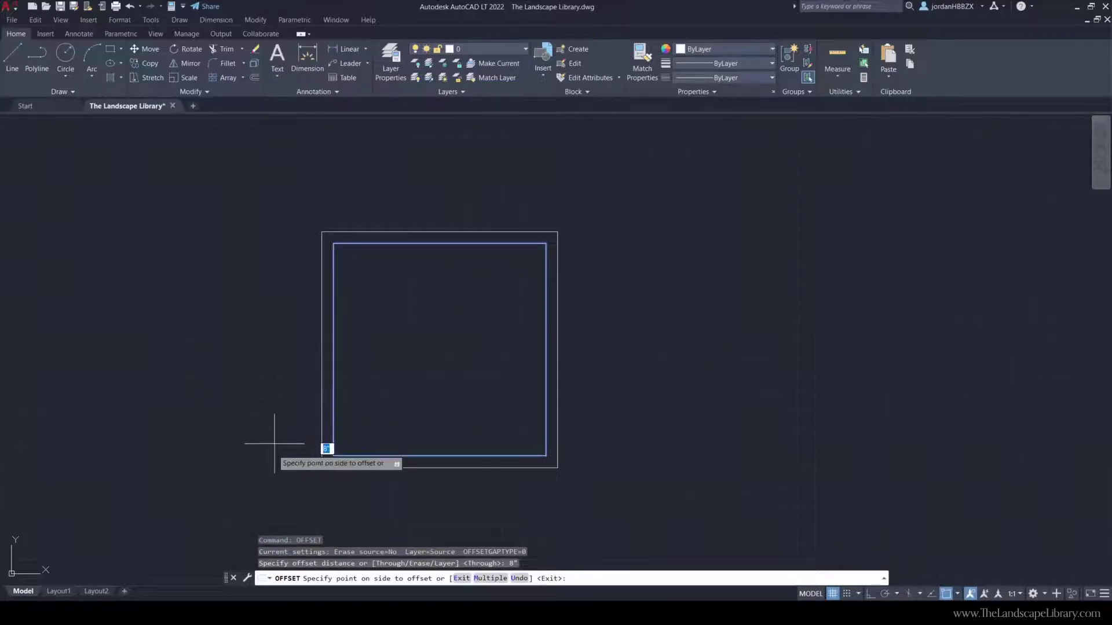
pyautogui.scroll(4, 365, 443)
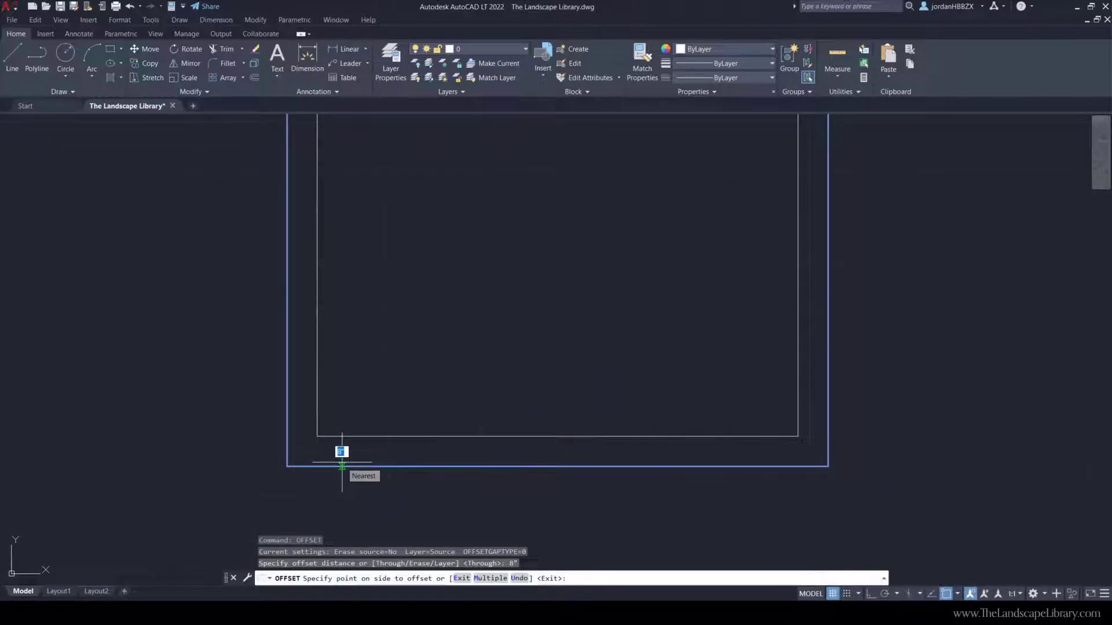
pyautogui.scroll(-4, 342, 451)
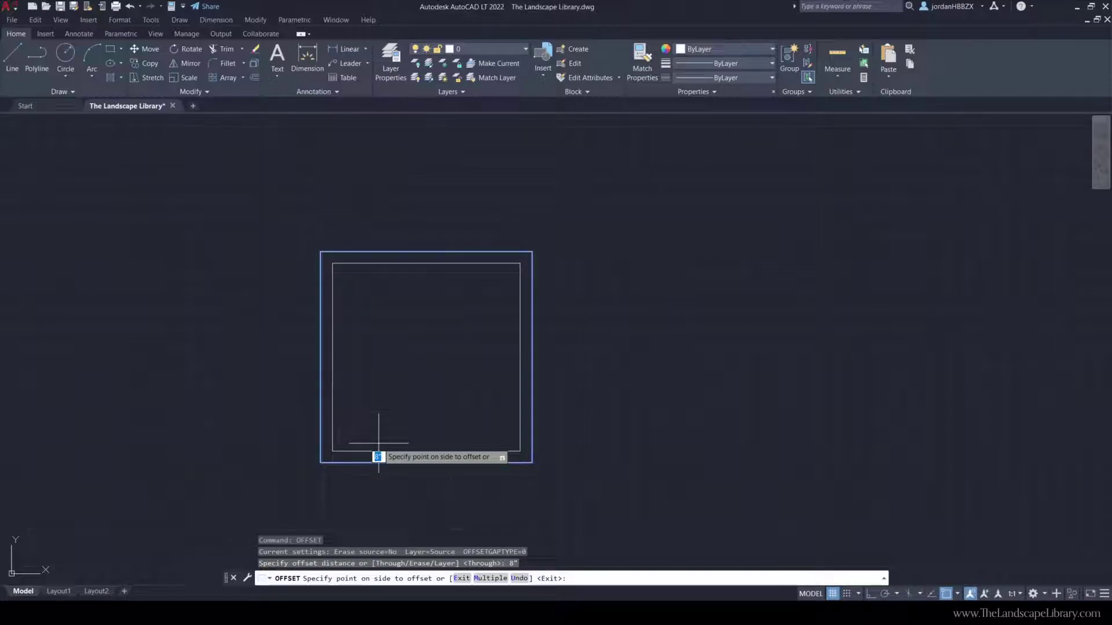
pyautogui.click(370, 424)
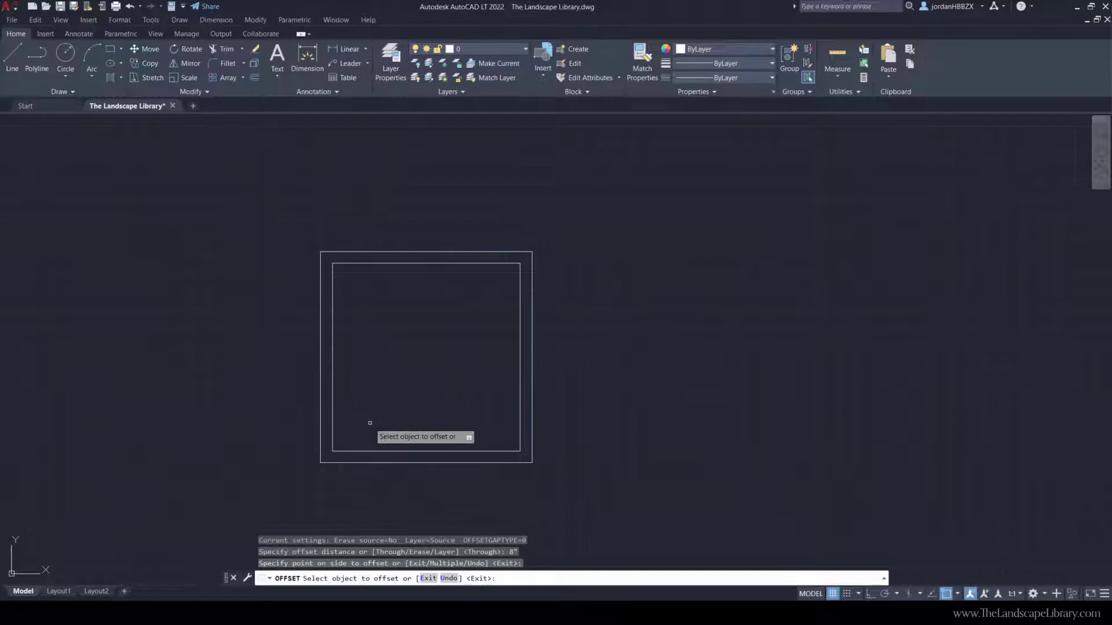
pyautogui.press('Escape')
pyautogui.press('Escape')
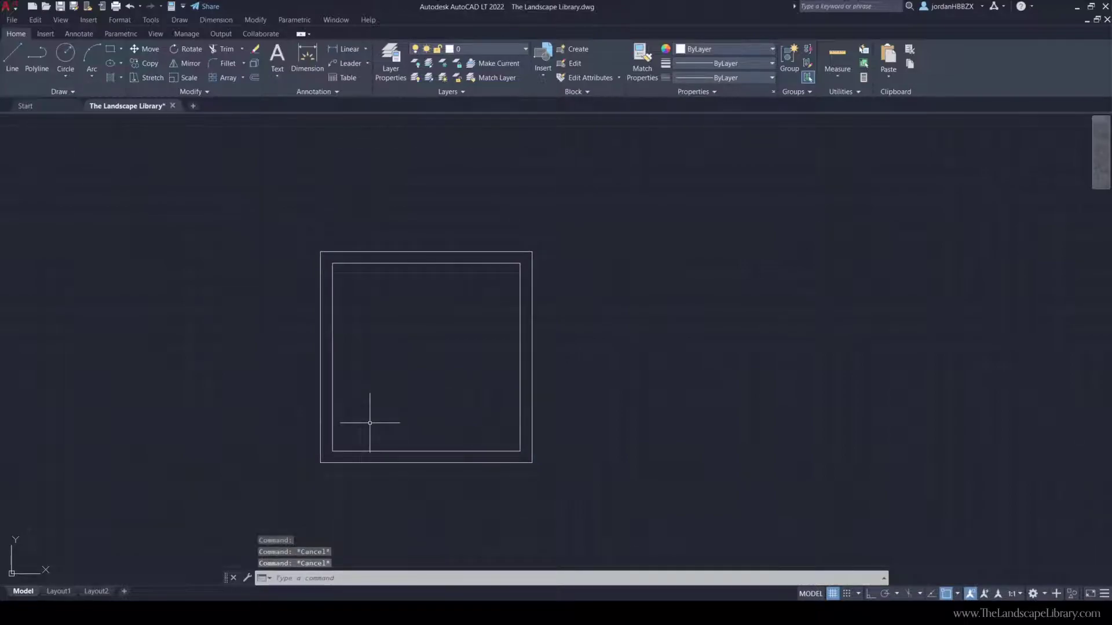
# Step: Check the border width between the inner and outer squares with the Distance command
pyautogui.write('dist')
pyautogui.press('Return')
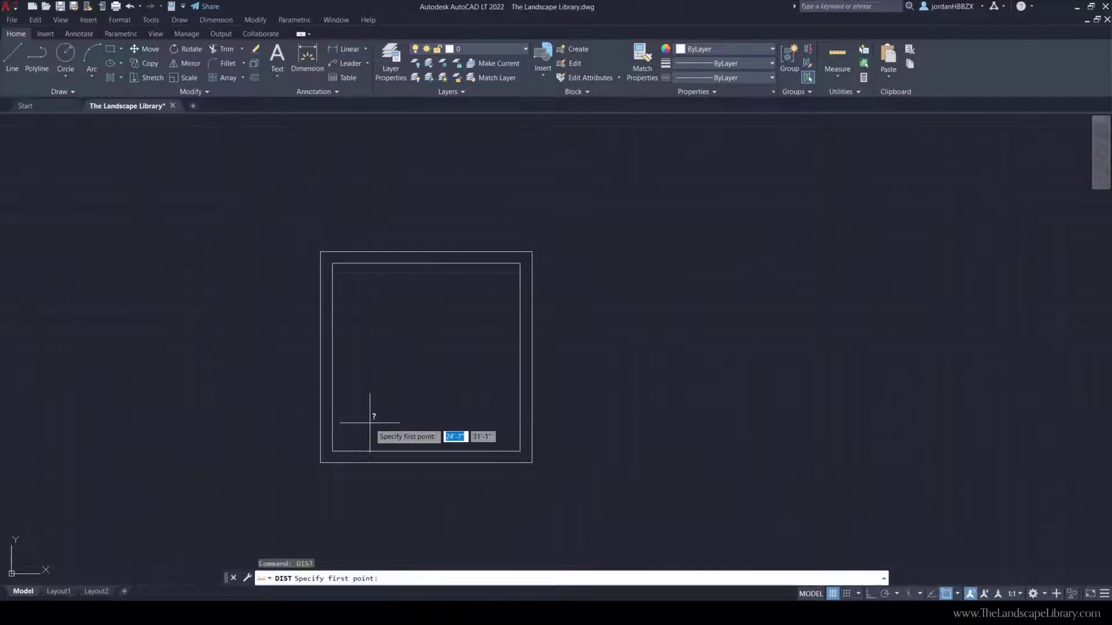
pyautogui.click(332, 450)
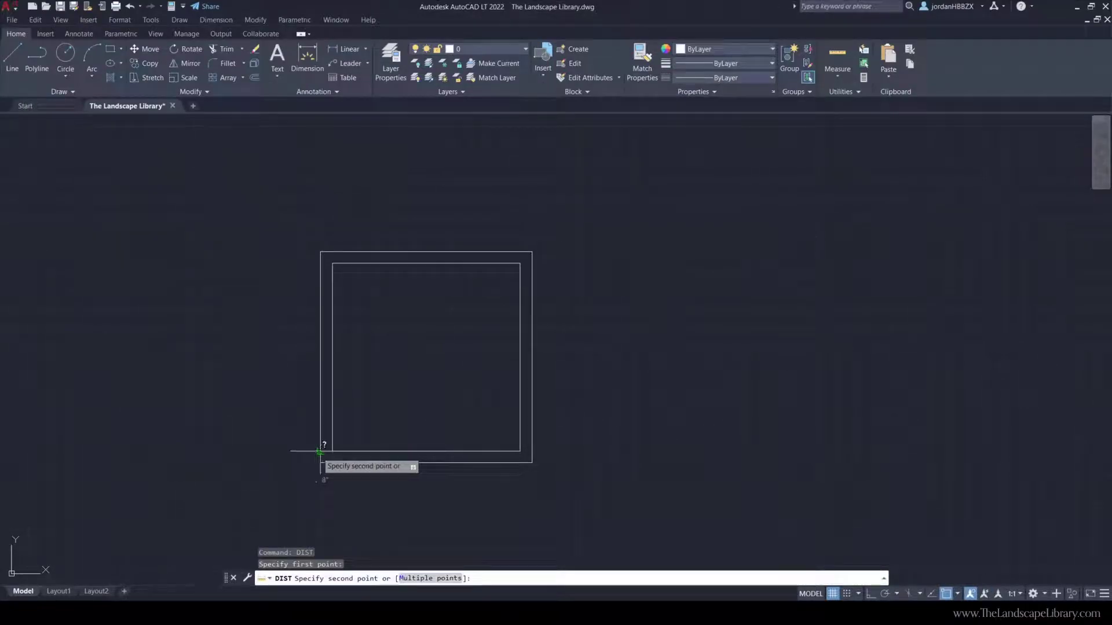
pyautogui.press('Escape')
pyautogui.press('Escape')
pyautogui.press('Escape')
# Step: Hatch the inner square with the AR-HBONE herringbone pattern
pyautogui.write('HATCH')
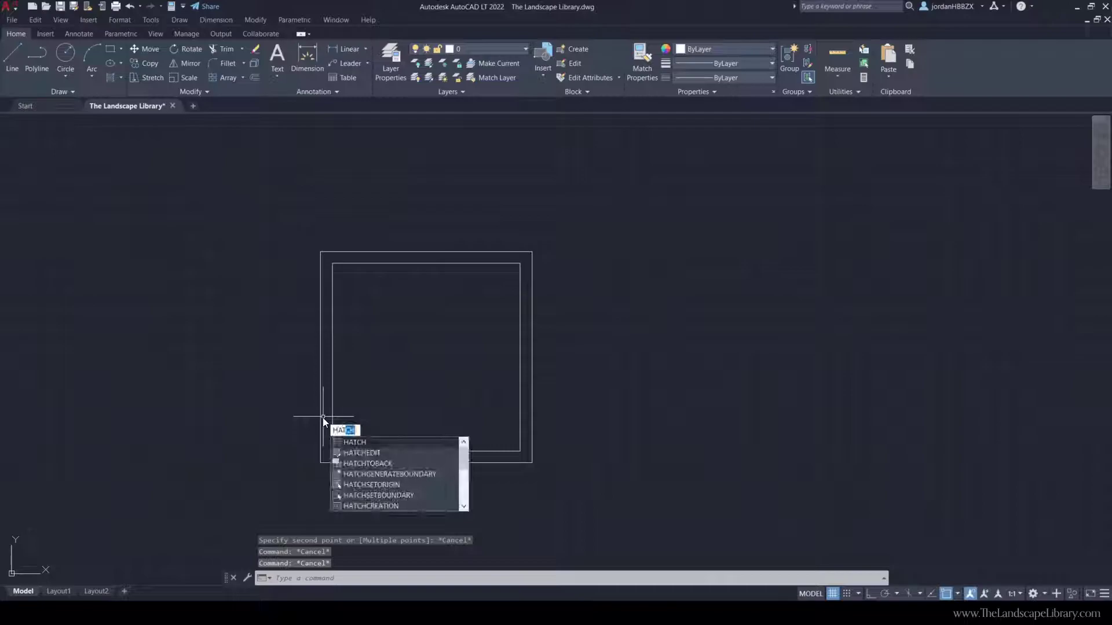
pyautogui.press('Return')
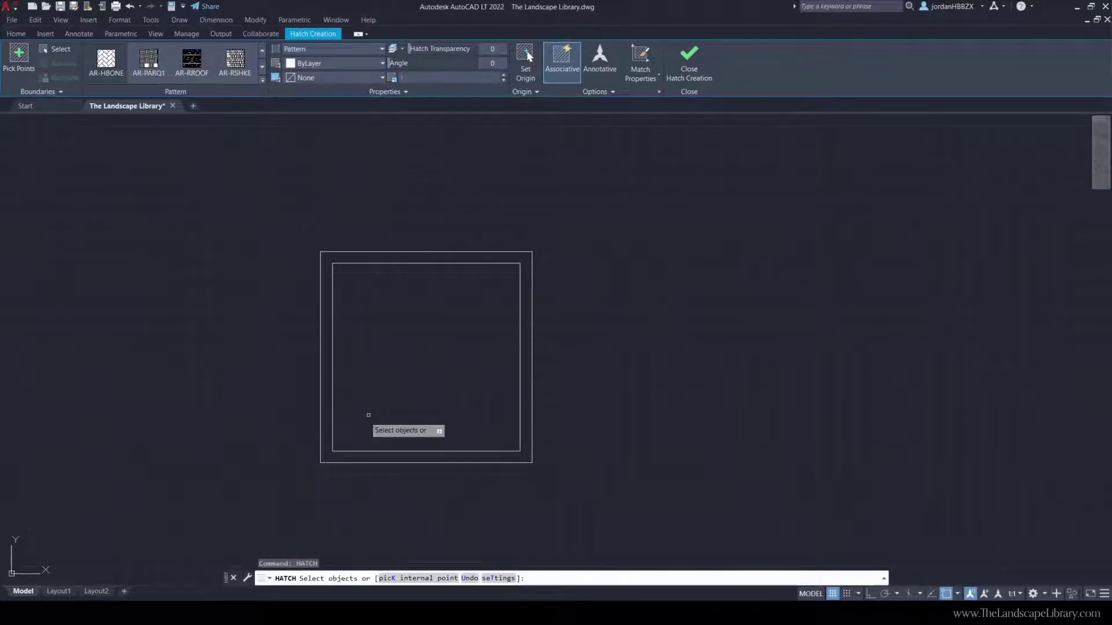
pyautogui.click(331, 423)
pyautogui.press('Escape')
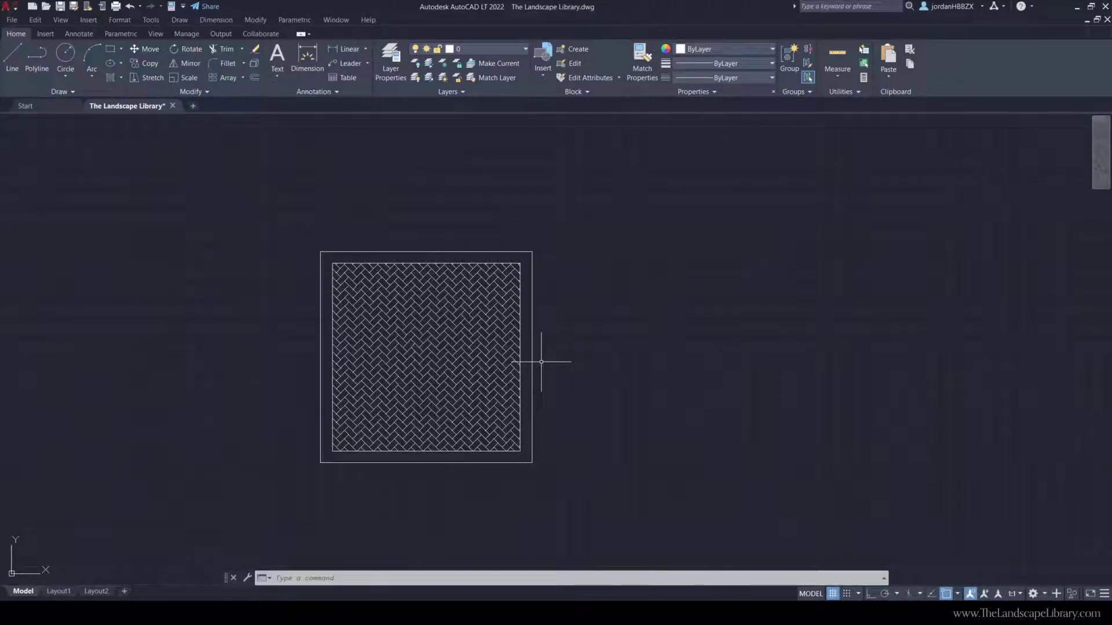
pyautogui.press('Escape')
pyautogui.press('Escape')
pyautogui.press('Escape')
# Step: Draw a wavy four-point spline starting on the outer square's right edge and running to the right as a path edge
pyautogui.scroll(-2, 580, 341)
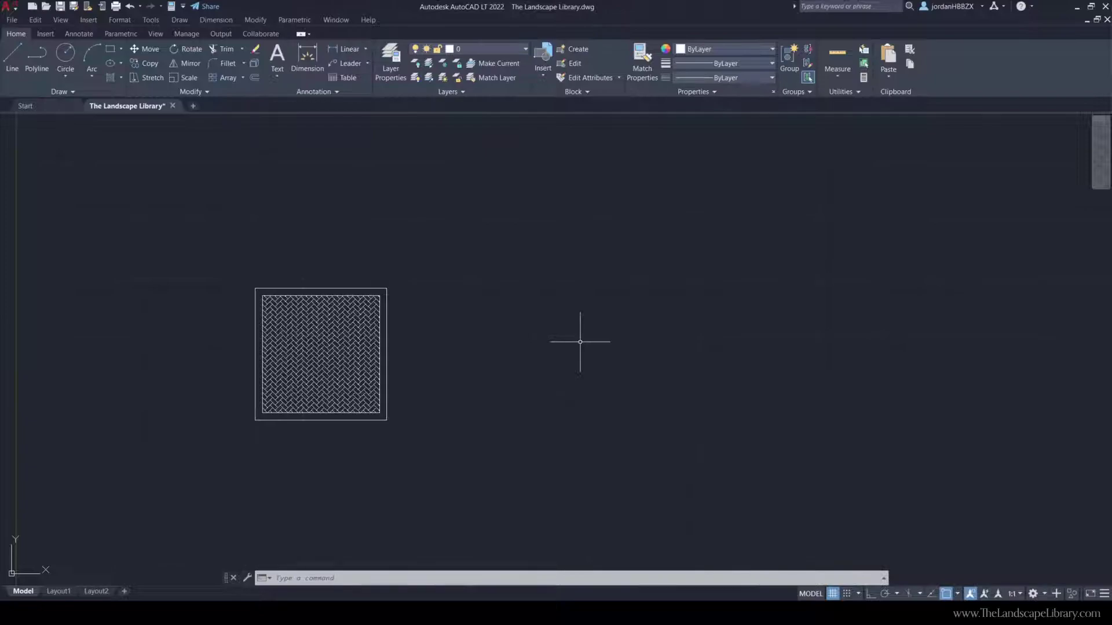
pyautogui.write('SPLINE')
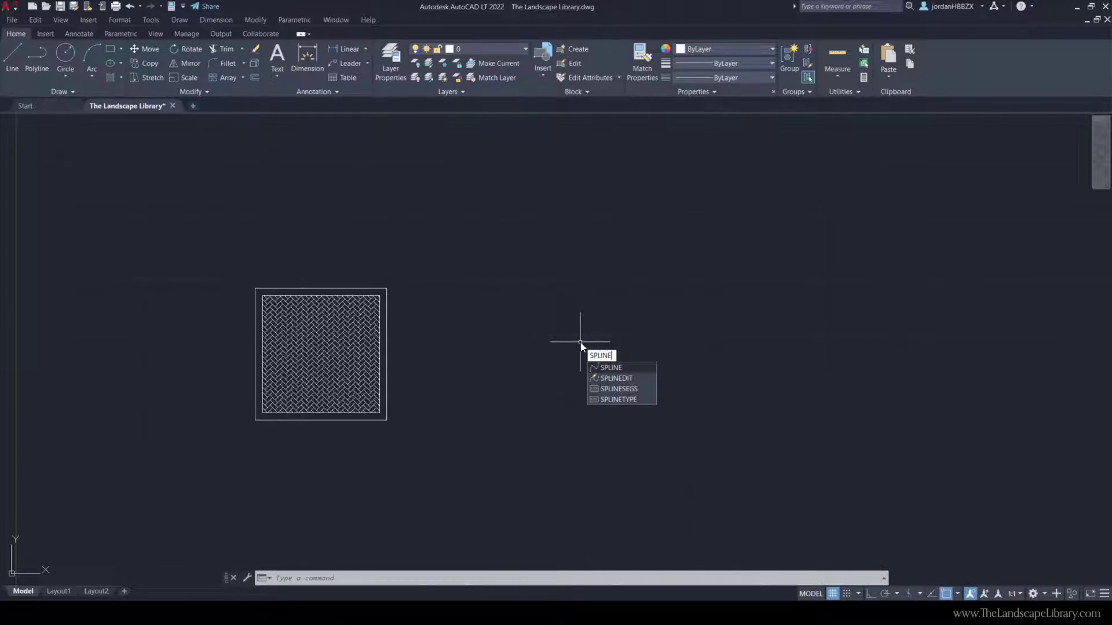
pyautogui.press('Return')
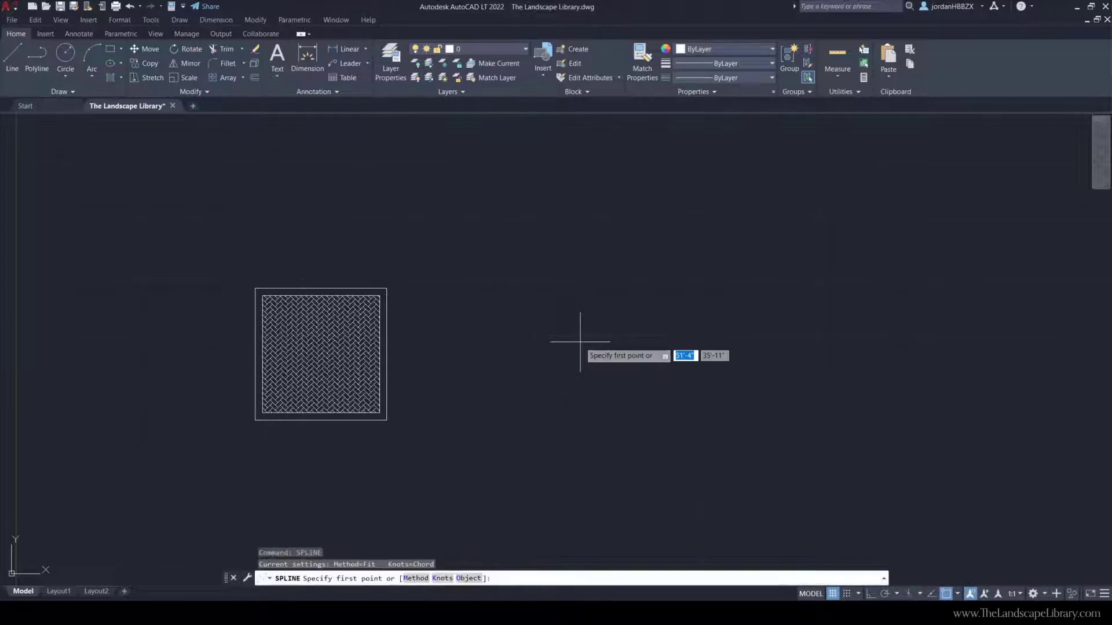
pyautogui.click(387, 329)
pyautogui.click(464, 348)
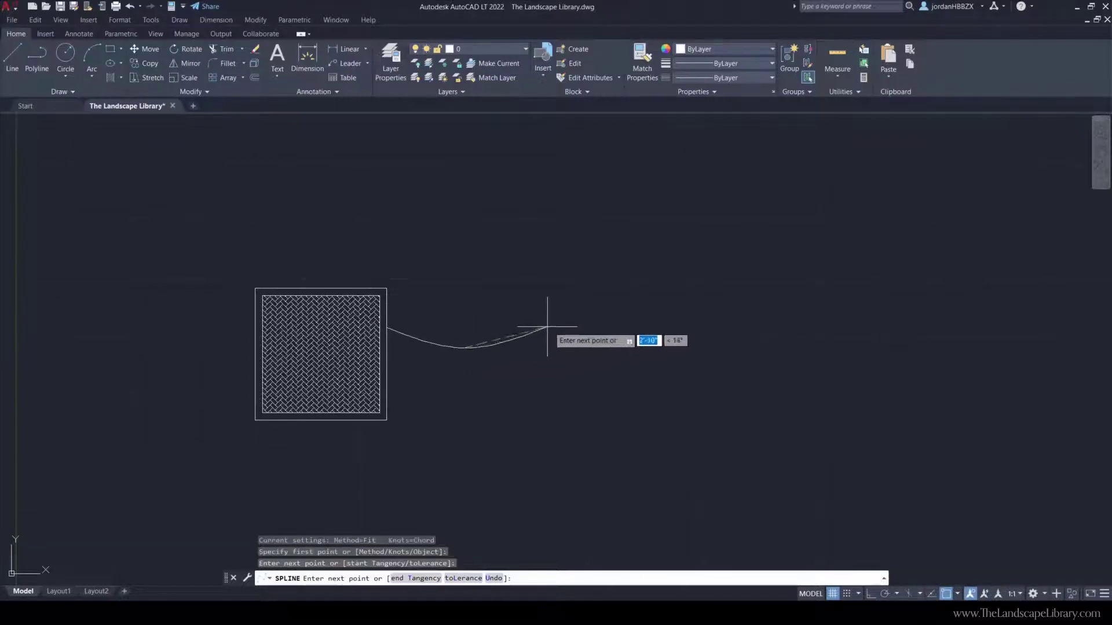
pyautogui.click(547, 327)
pyautogui.click(617, 325)
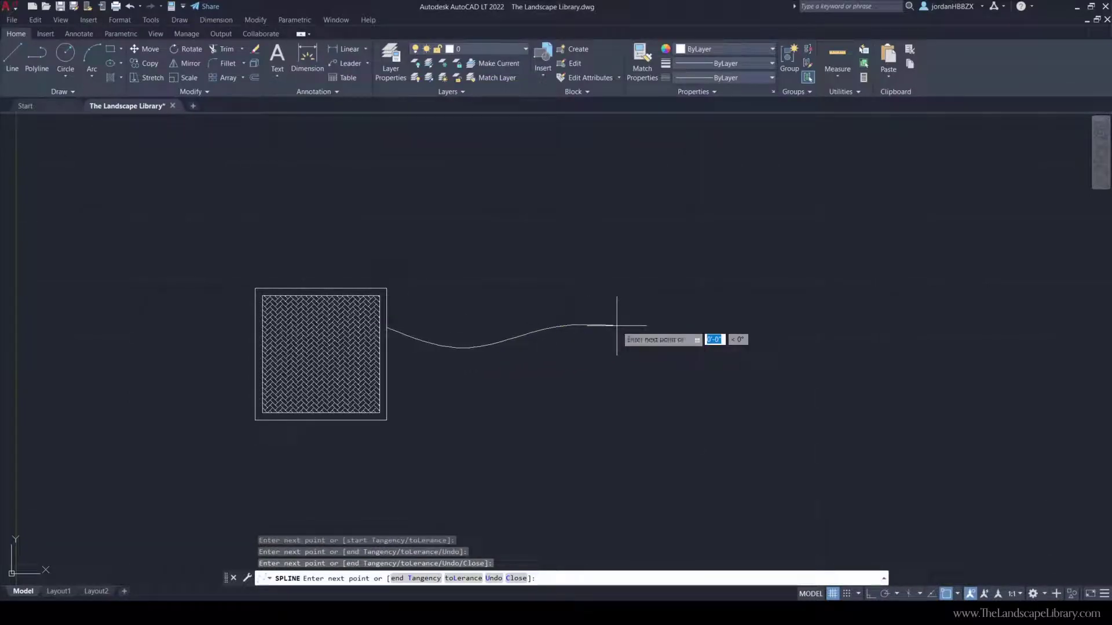
pyautogui.press('Escape')
# Step: Offset the spline 4' downward to create the path's second edge
pyautogui.click(639, 342)
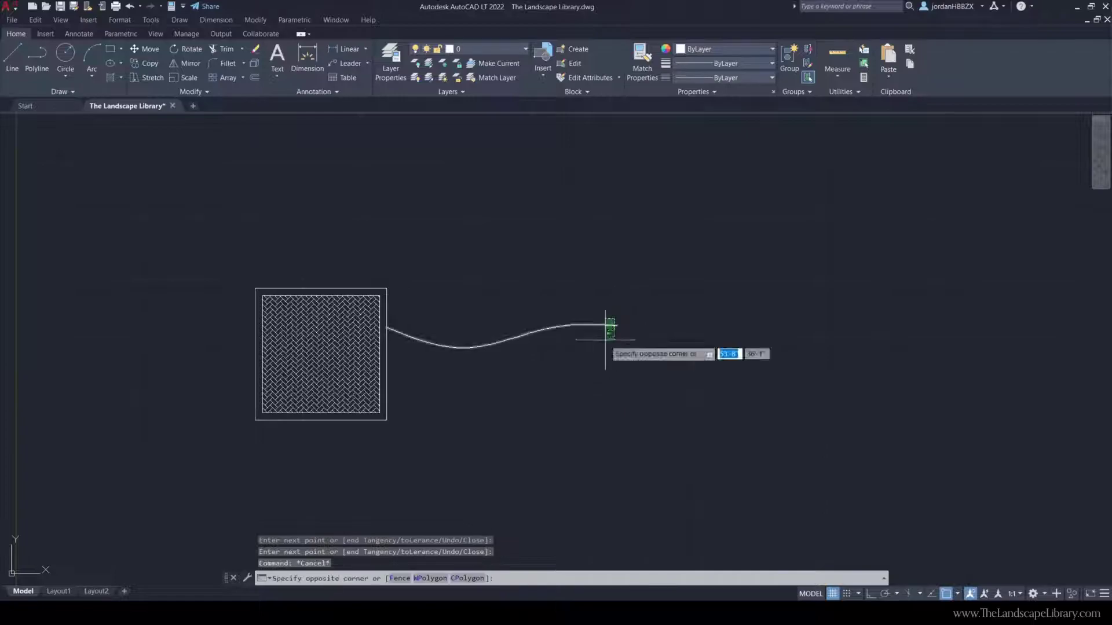
pyautogui.click(607, 337)
pyautogui.write('off')
pyautogui.press('Return')
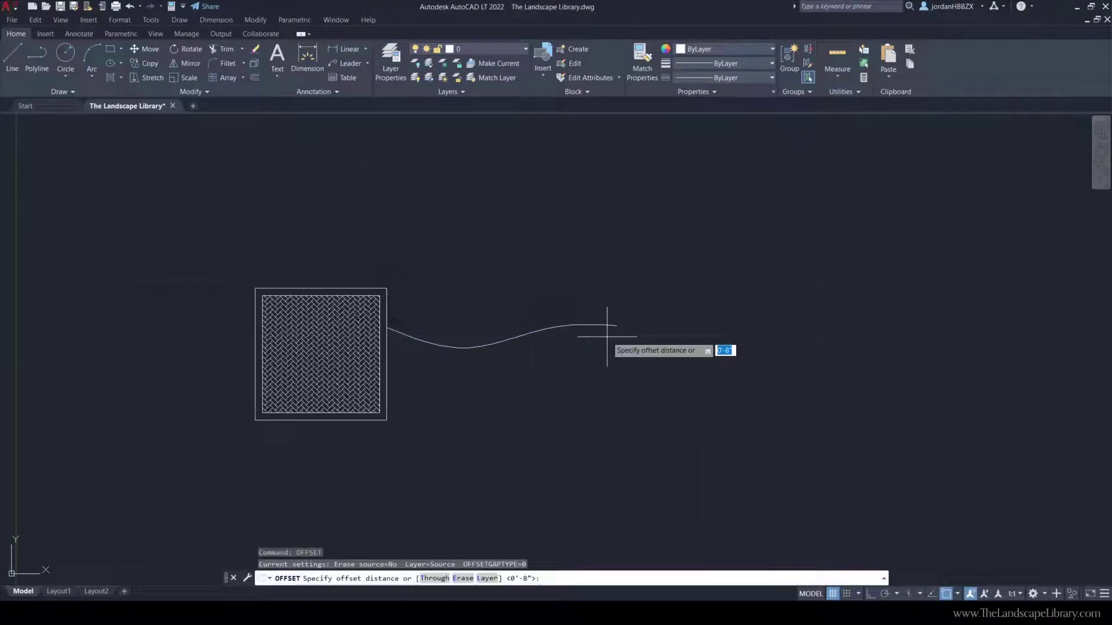
pyautogui.write("4'")
pyautogui.press('Return')
pyautogui.click(607, 337)
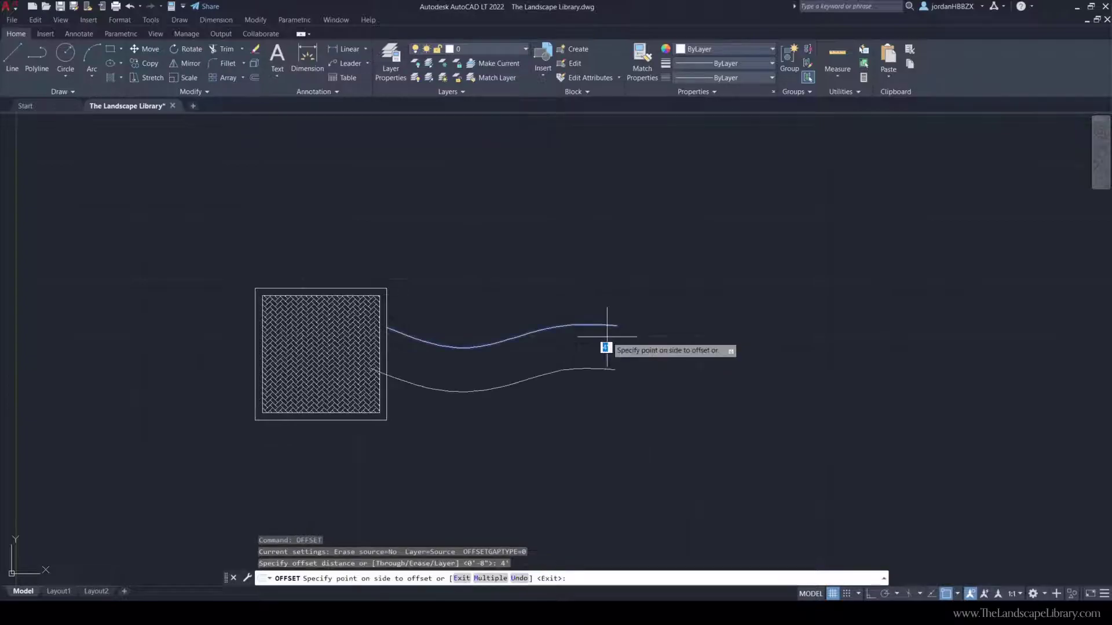
pyautogui.click(491, 365)
pyautogui.press('Escape')
pyautogui.press('Escape')
# Step: Trim the part of the lower spline that extends inside the outer square
pyautogui.scroll(4, 429, 380)
pyautogui.click(341, 349)
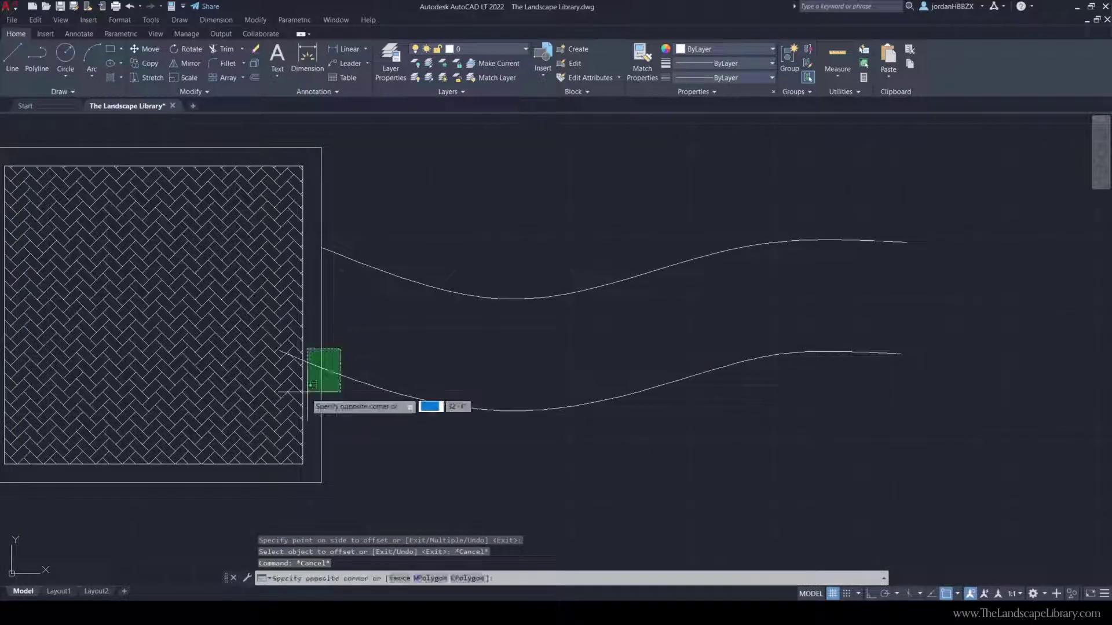
pyautogui.click(311, 385)
pyautogui.write('tr')
pyautogui.press('Return')
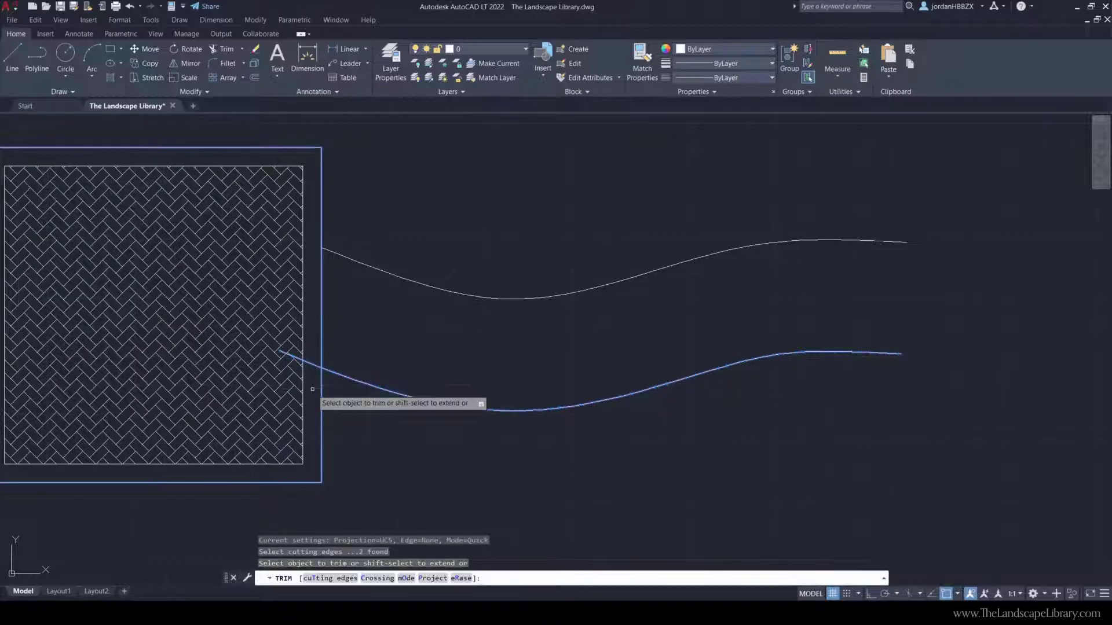
pyautogui.click(313, 363)
pyautogui.press('Escape')
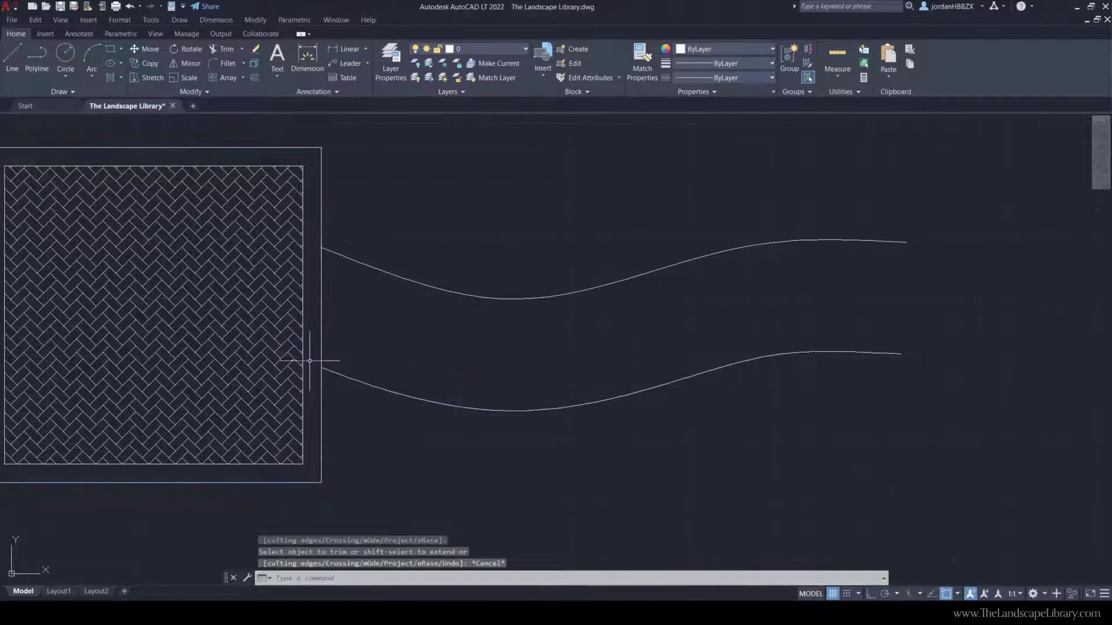
# Step: Close the path's far end with a polyline between the right endpoints of the two splines
pyautogui.scroll(-2, 314, 340)
pyautogui.write('pl')
pyautogui.press('Return')
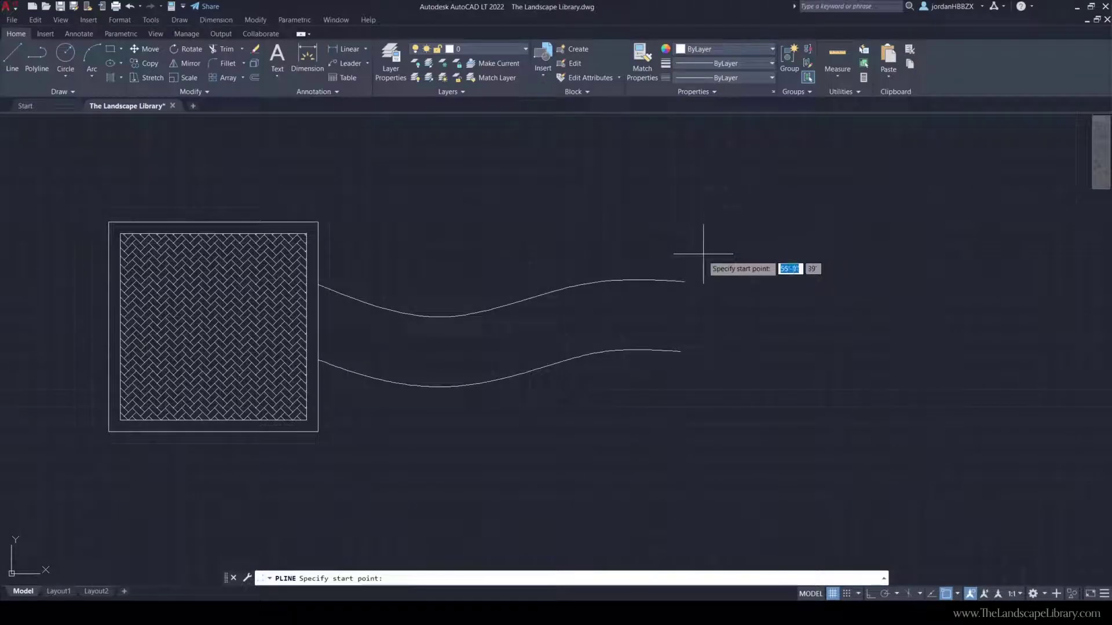
pyautogui.click(684, 282)
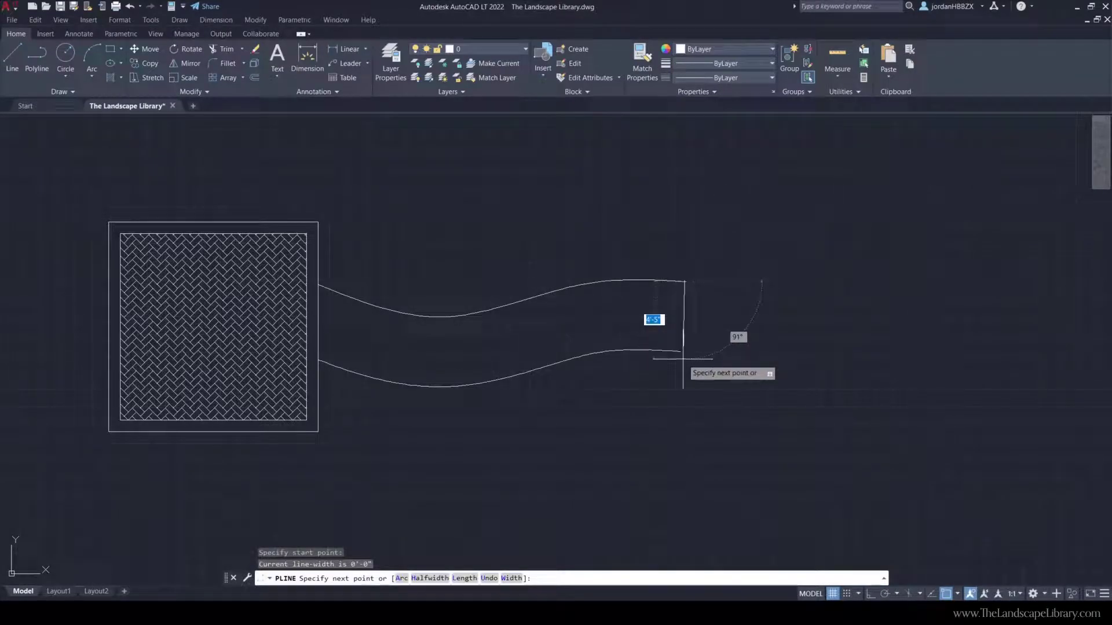
pyautogui.click(680, 352)
pyautogui.press('Escape')
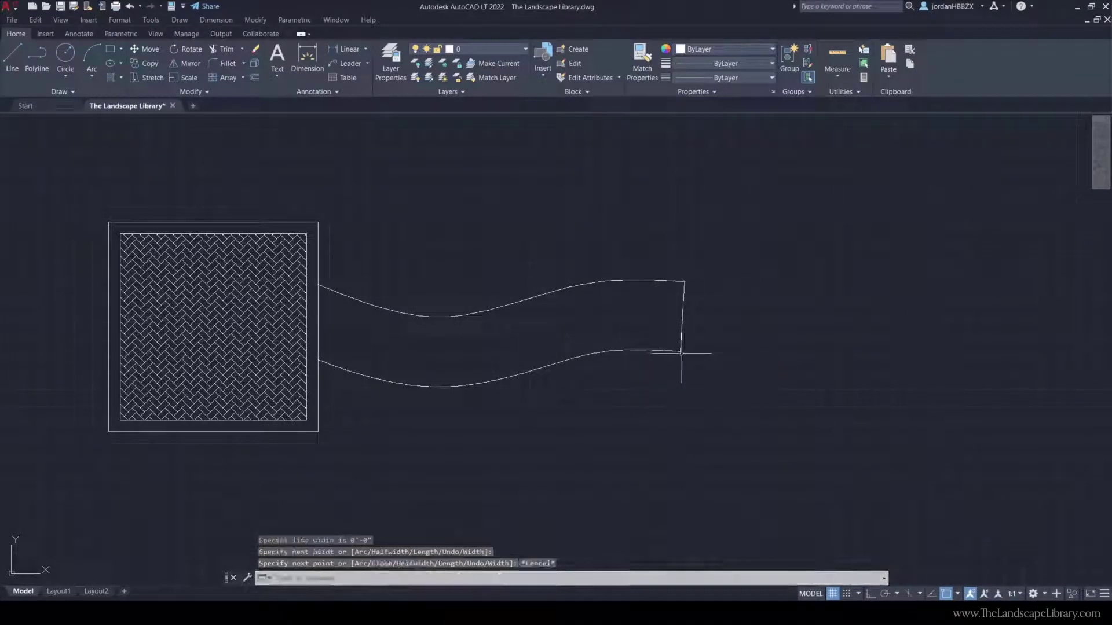
# Step: Close the path's near end with a polyline along the outer square between the two spline start points
pyautogui.press('Return')
pyautogui.click(318, 285)
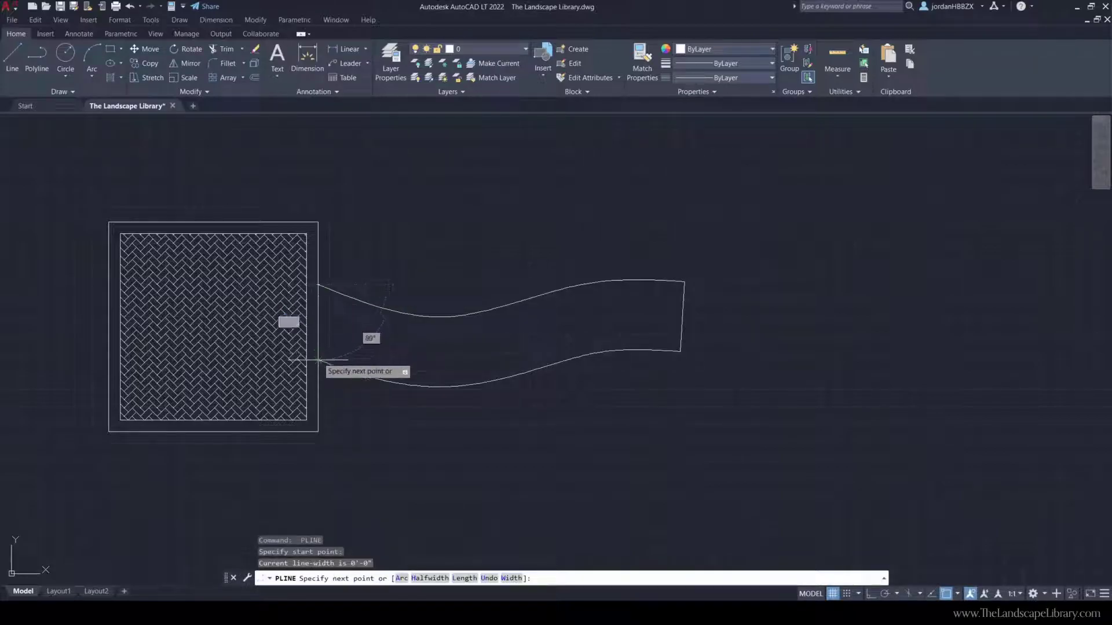
pyautogui.click(317, 359)
pyautogui.press('Escape')
pyautogui.press('Escape')
# Step: Join the two path curves and both end lines into one closed path outline
pyautogui.click(312, 270)
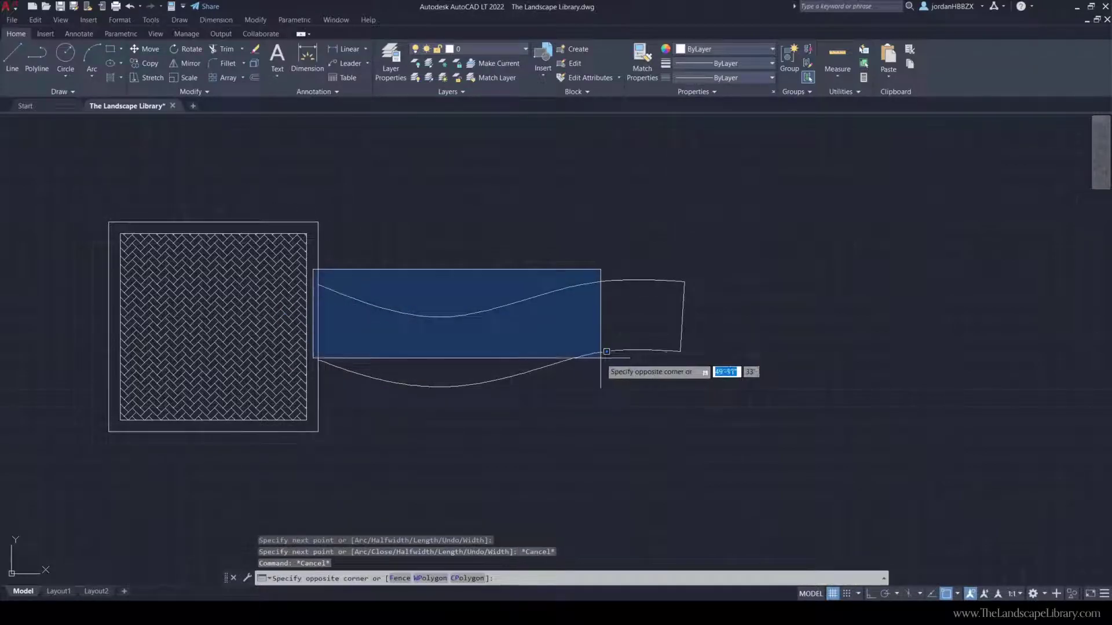
pyautogui.click(707, 411)
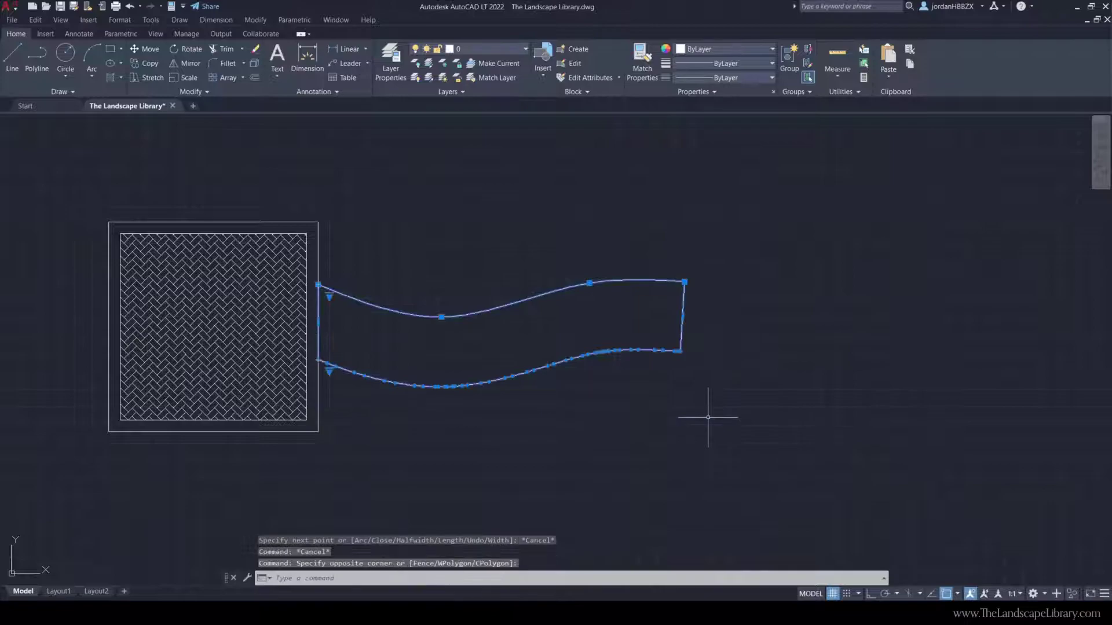
pyautogui.write('joi')
pyautogui.press('Escape')
pyautogui.press('Escape')
pyautogui.press('Escape')
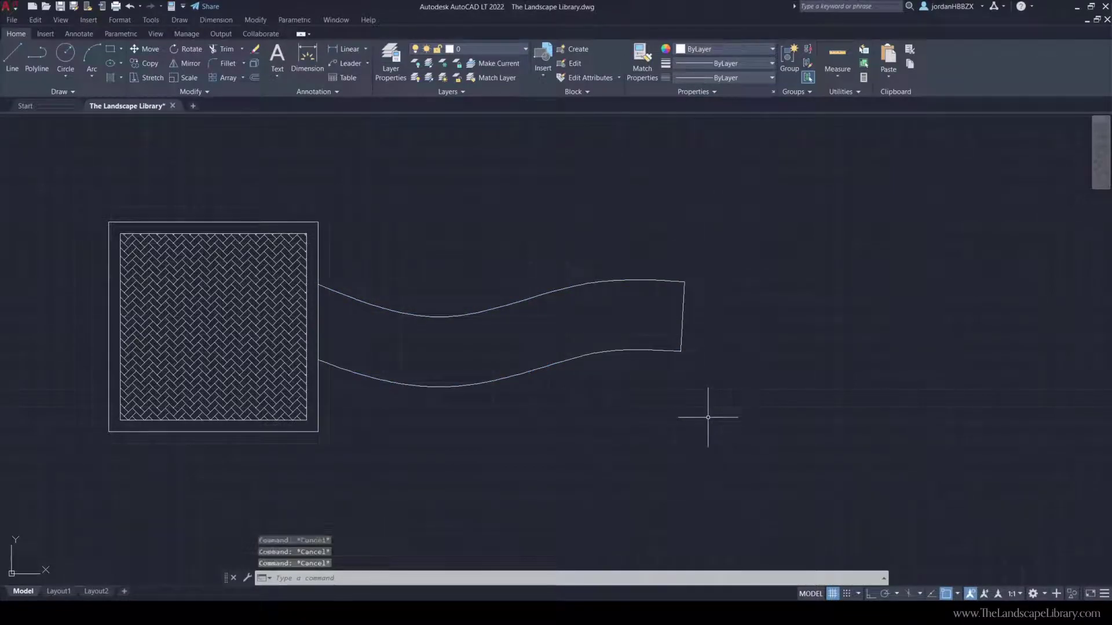
# Step: Offset the closed path outline 4" inward to create the path's border
pyautogui.write('o')
pyautogui.press('Return')
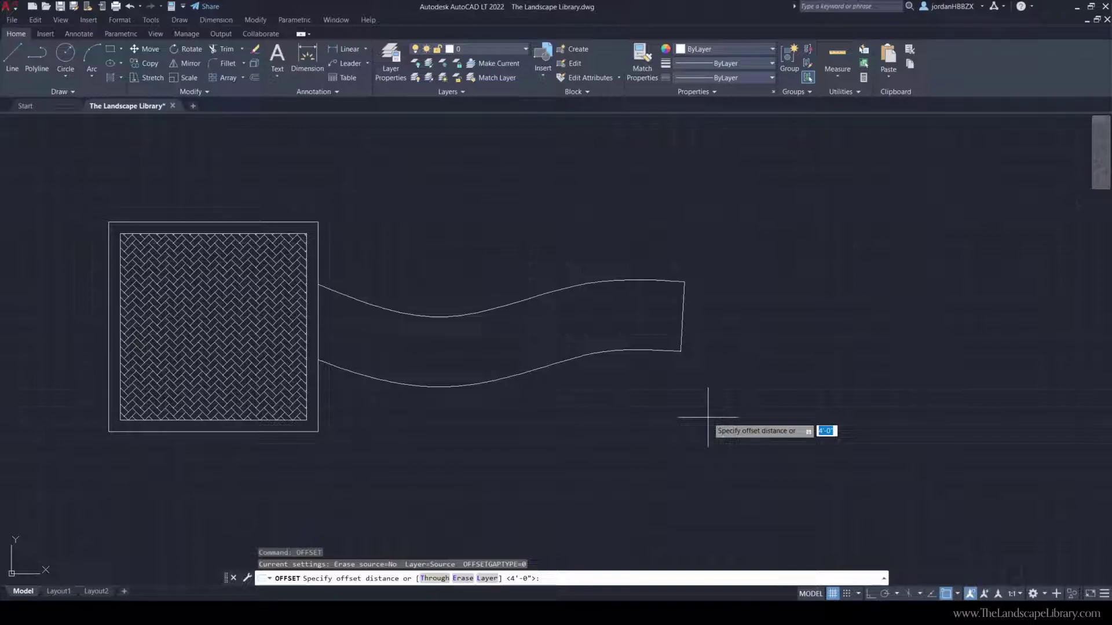
pyautogui.write('4"')
pyautogui.press('Return')
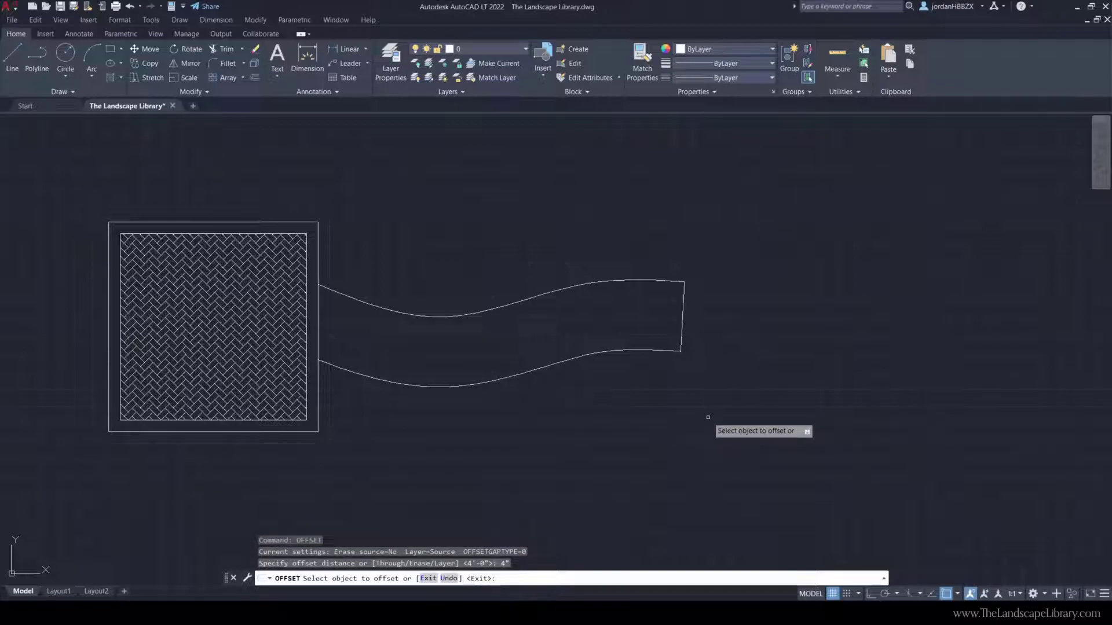
pyautogui.click(623, 348)
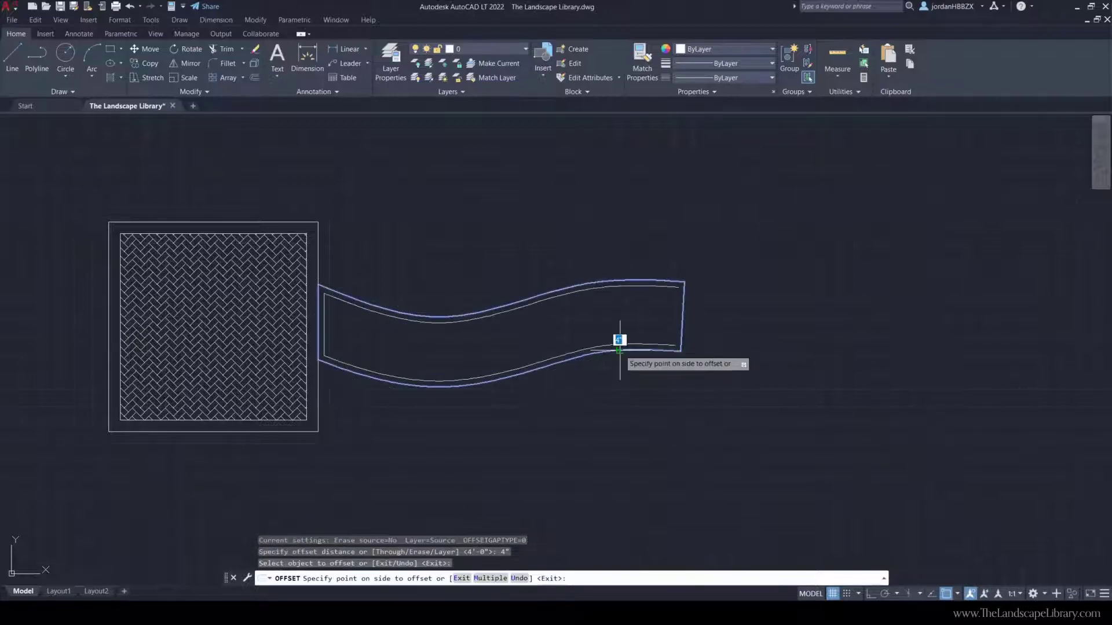
pyautogui.scroll(4, 640, 325)
pyautogui.click(643, 308)
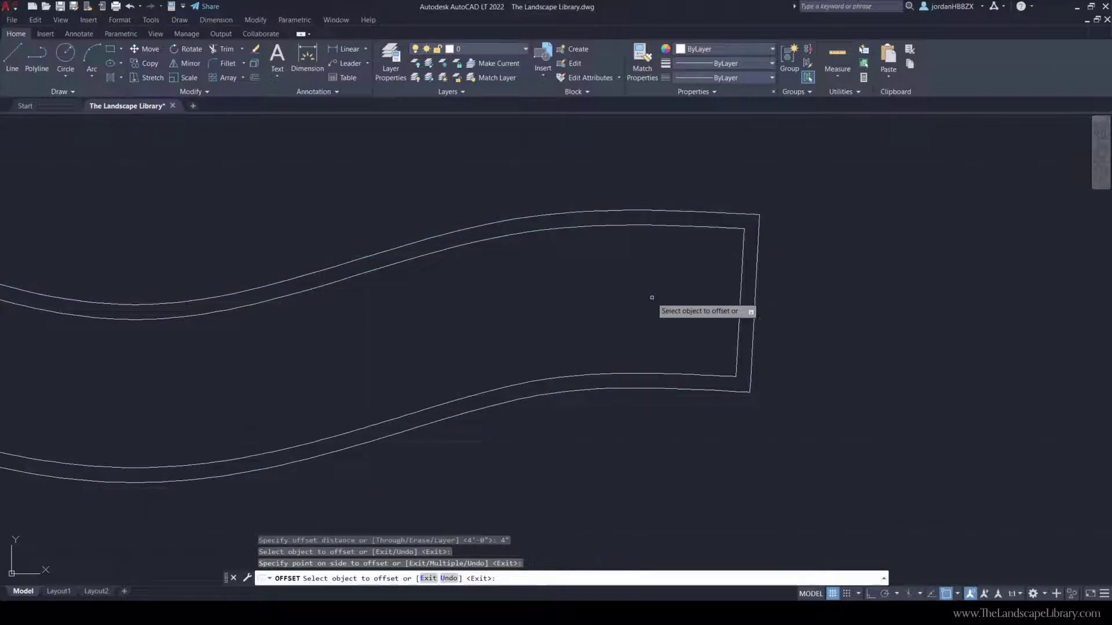
pyautogui.press('Escape')
pyautogui.scroll(-4, 641, 303)
pyautogui.click(641, 303)
pyautogui.press('Escape')
pyautogui.press('Escape')
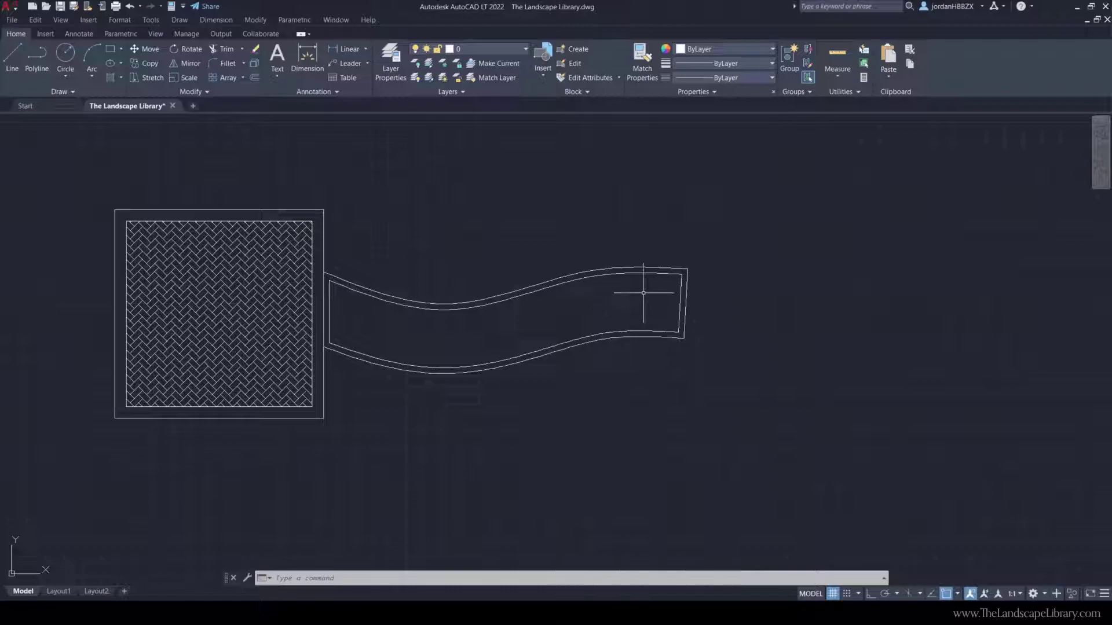
# Step: Hatch the area inside the path's border with the herringbone pattern, using the four inner edges as the boundary
pyautogui.scroll(5, 651, 293)
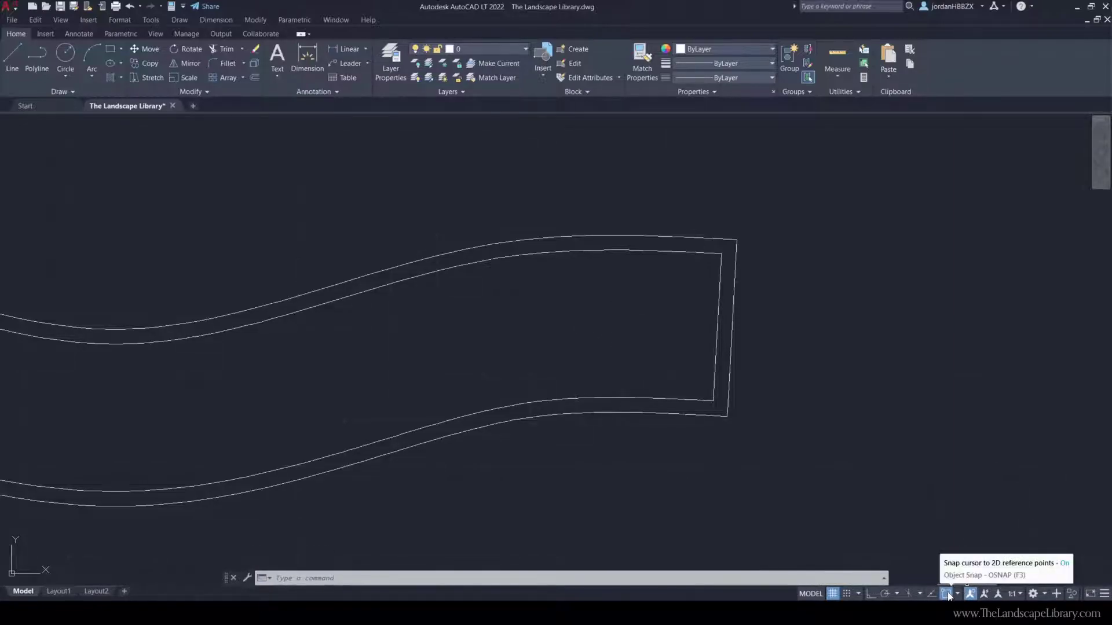
pyautogui.scroll(-2, 749, 394)
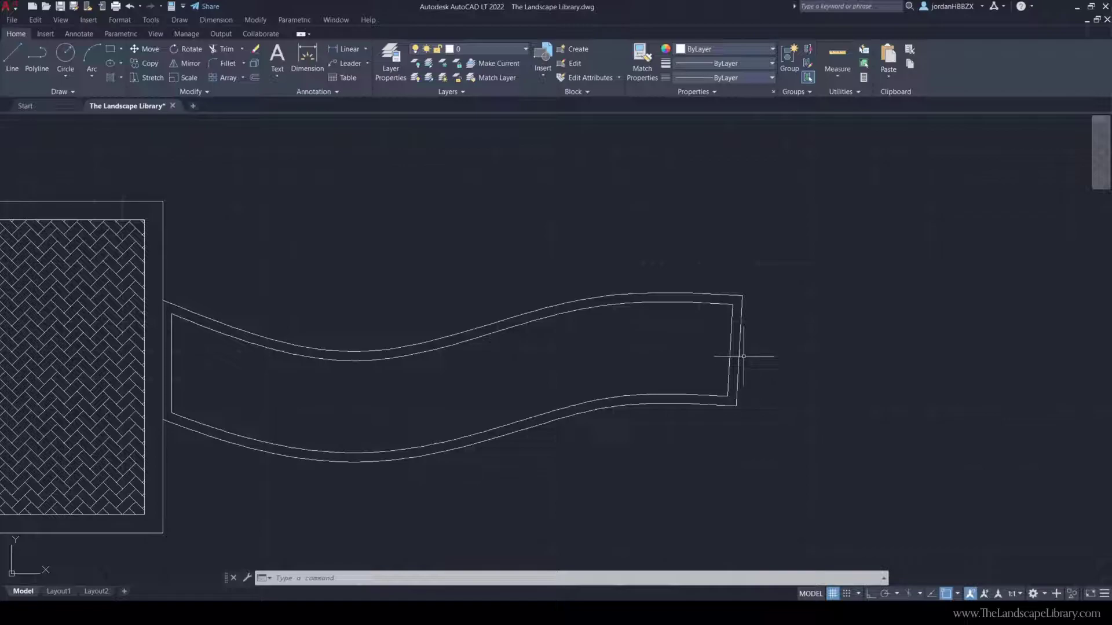
pyautogui.write('h')
pyautogui.press('Return')
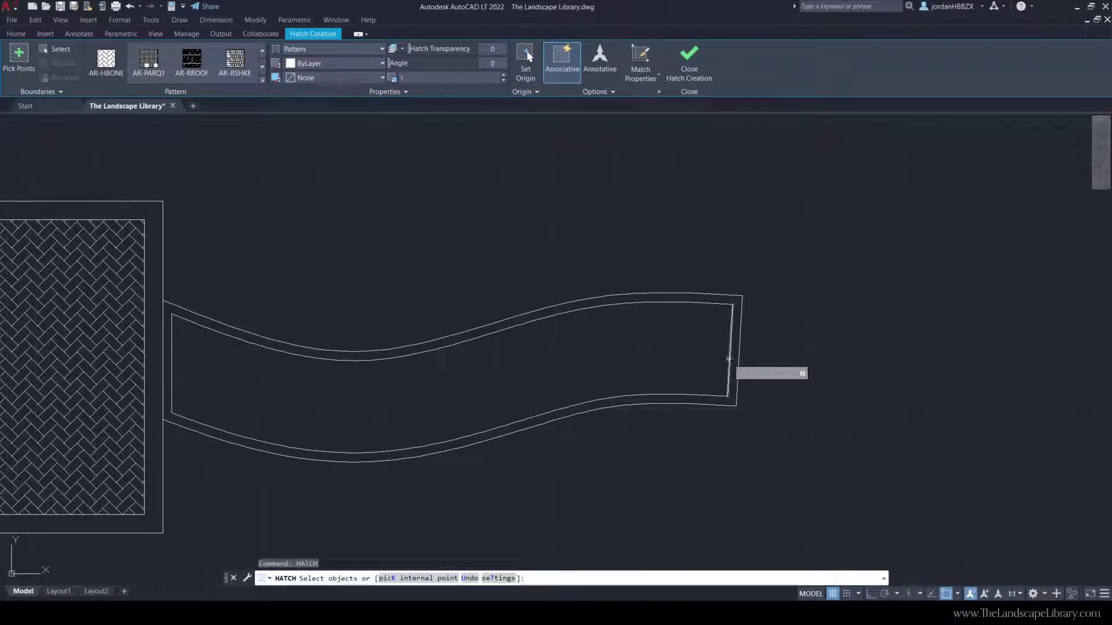
pyautogui.click(728, 359)
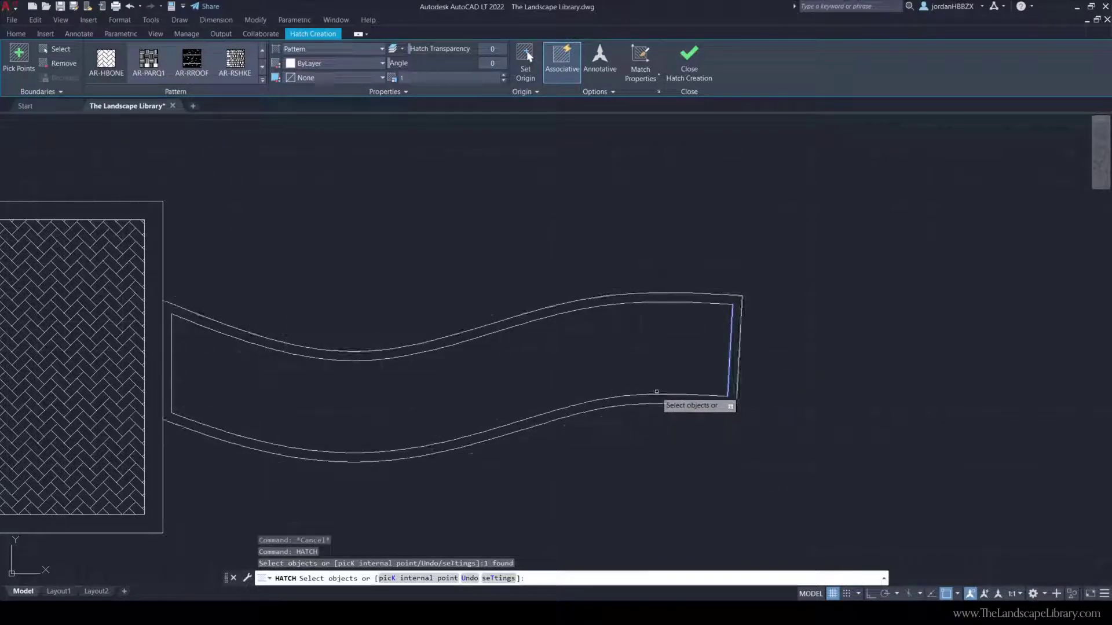
pyautogui.click(655, 394)
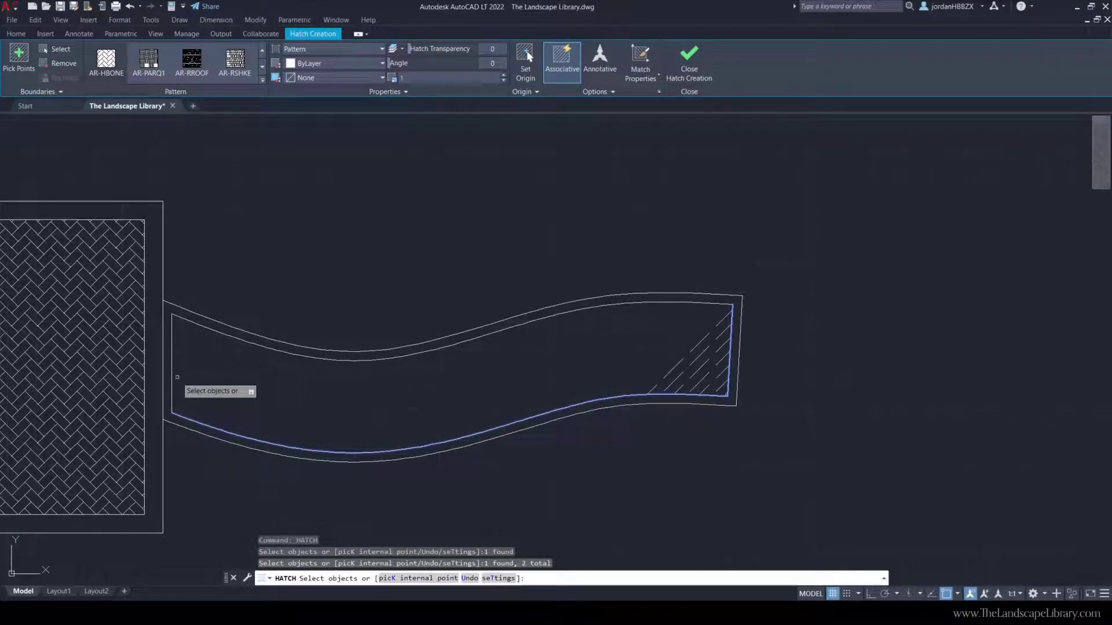
pyautogui.click(173, 377)
pyautogui.click(251, 339)
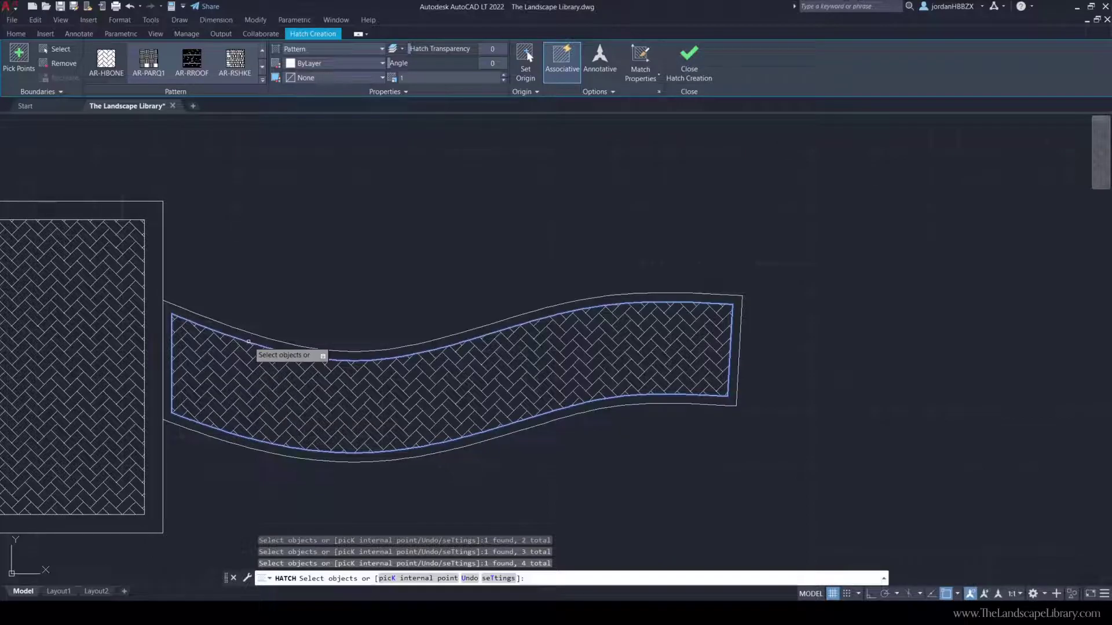
pyautogui.press('Escape')
pyautogui.press('Escape')
# Step: Measure the path's overall width between its outer edges, at the rising stretch and at the lowest point of the curve
pyautogui.scroll(-4, 777, 310)
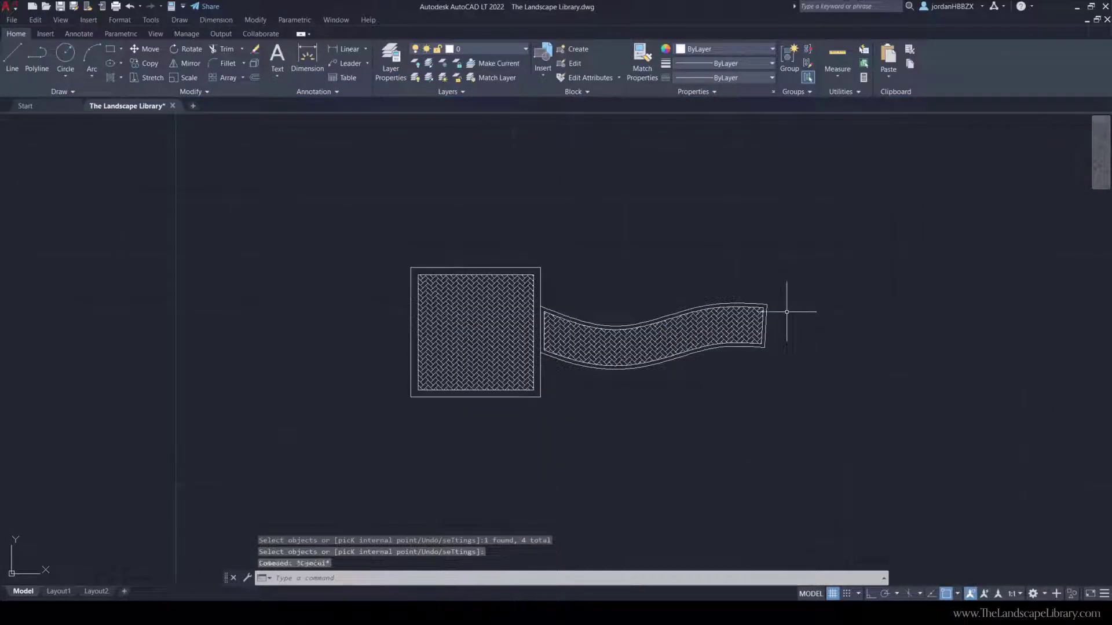
pyautogui.scroll(2, 770, 347)
pyautogui.write('dist')
pyautogui.press('Return')
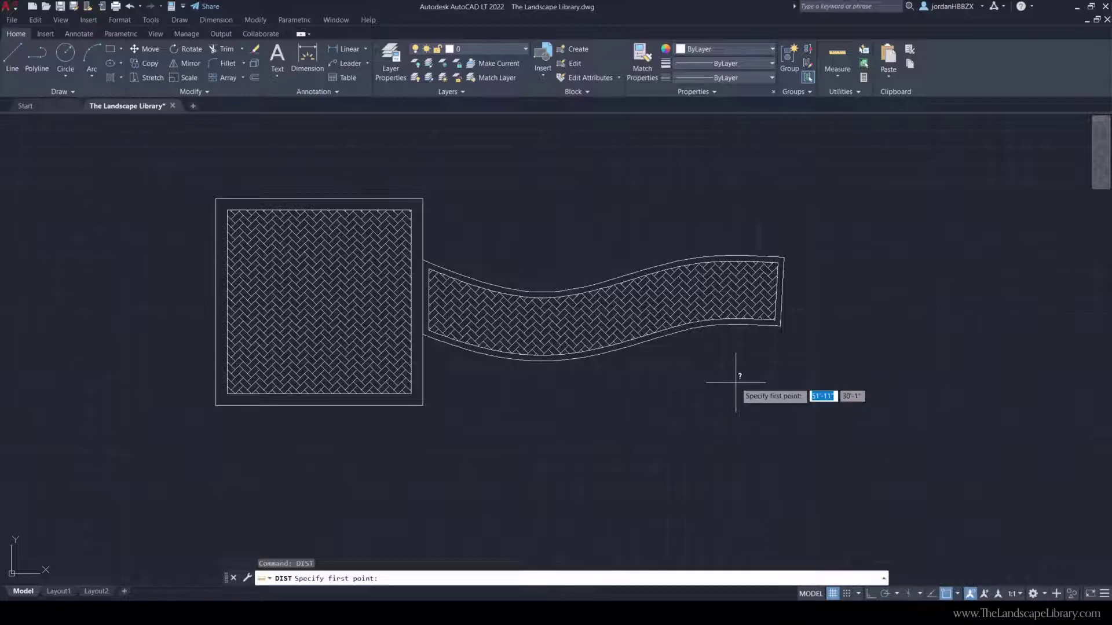
pyautogui.click(639, 271)
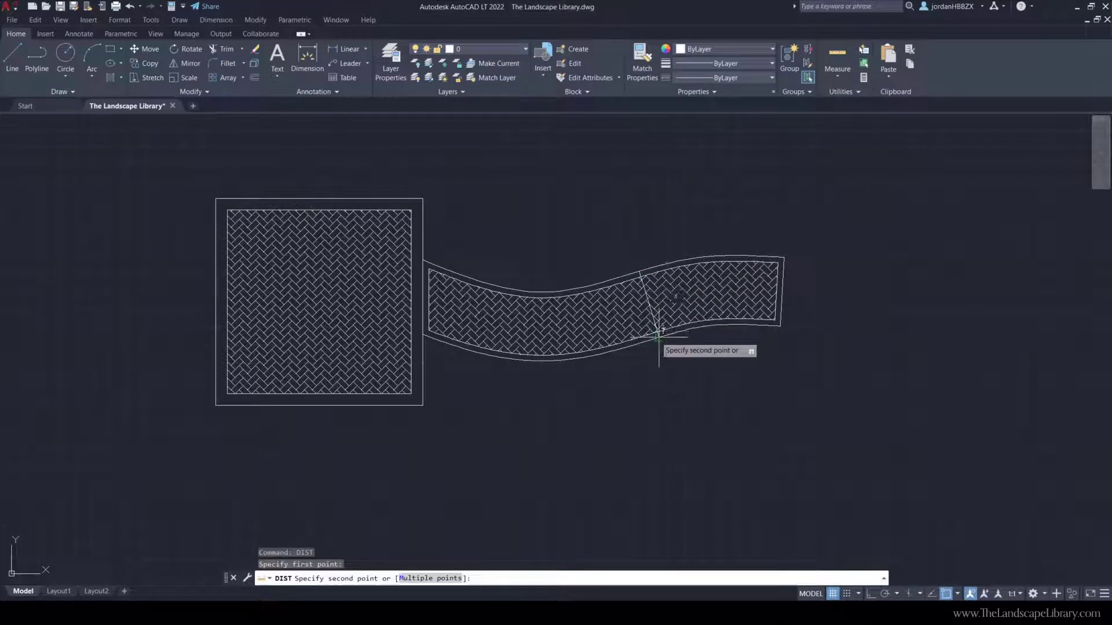
pyautogui.click(659, 338)
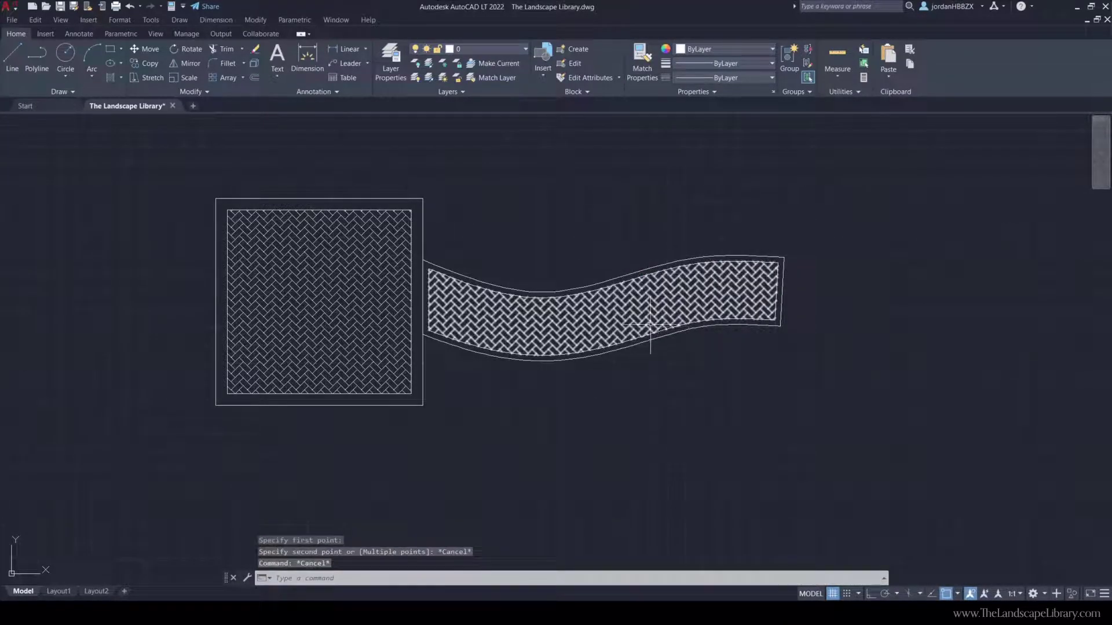
pyautogui.press('Return')
pyautogui.click(544, 292)
pyautogui.click(543, 361)
# Step: Measure the path border's width between its inner and outer lower edges
pyautogui.press('Return')
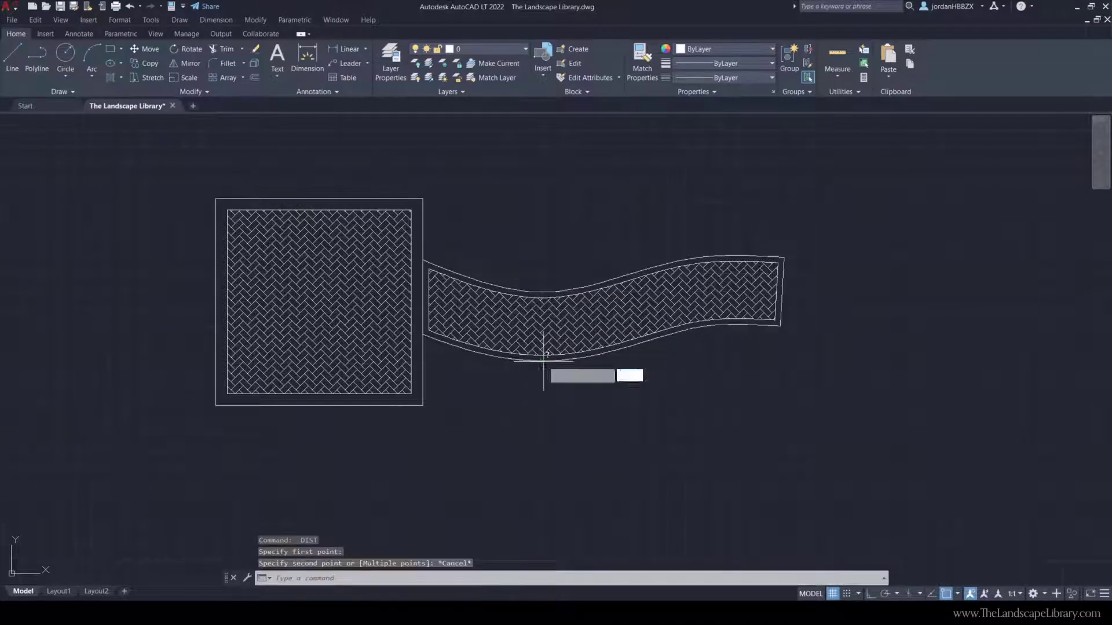
pyautogui.scroll(5, 544, 359)
pyautogui.click(546, 340)
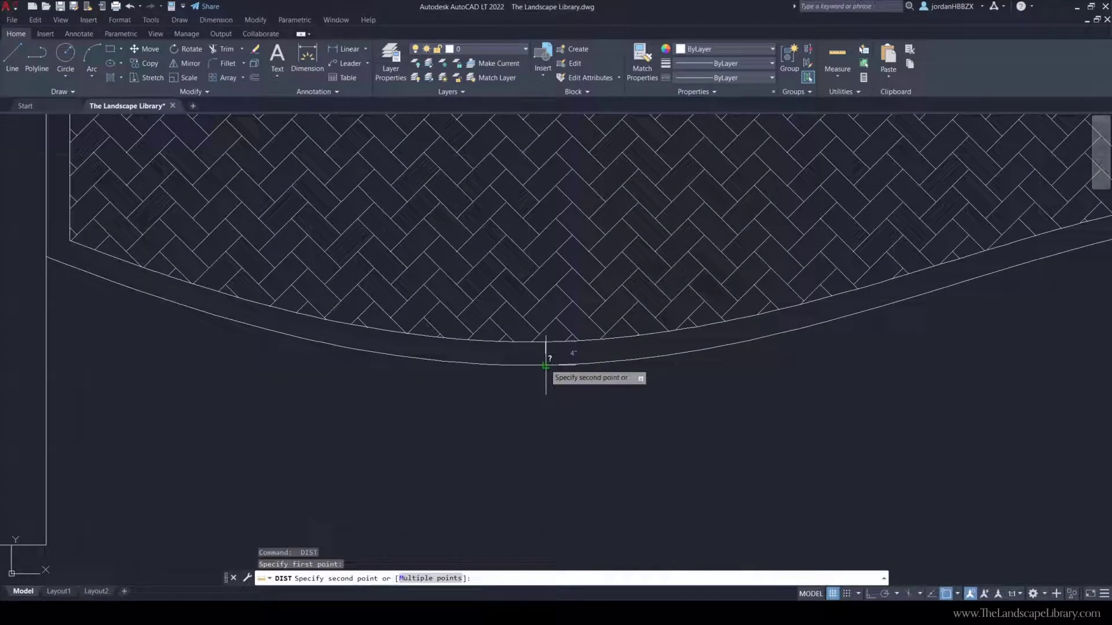
pyautogui.press('Escape')
# Step: Measure the patio border's width from the inner square's lower-right corner to the outer square's right edge
pyautogui.scroll(-3, 727, 330)
pyautogui.scroll(-2, 744, 372)
pyautogui.moveTo(437, 412); pyautogui.dragTo(551, 392, button='middle')
pyautogui.press('Return')
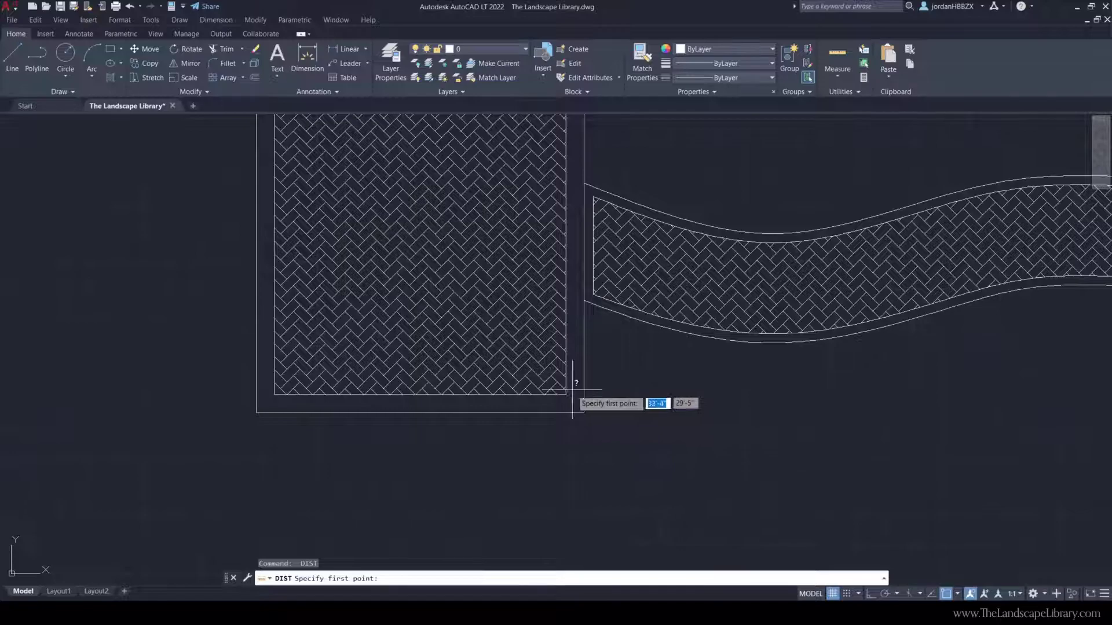
pyautogui.click(583, 395)
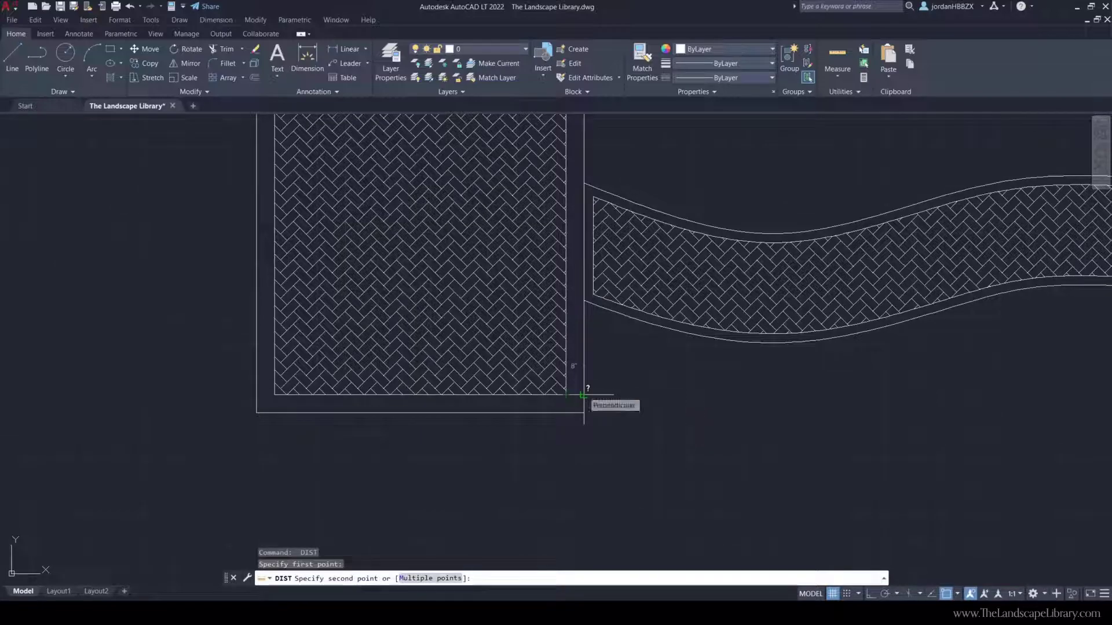
pyautogui.press('Escape')
pyautogui.scroll(-4, 522, 355)
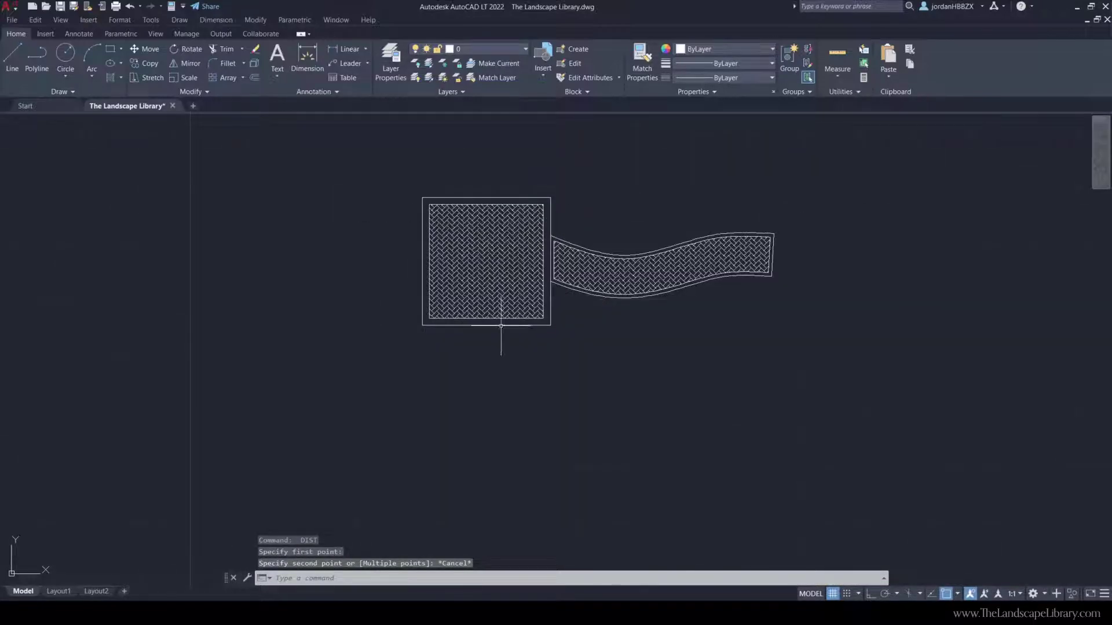
pyautogui.scroll(2, 661, 162)
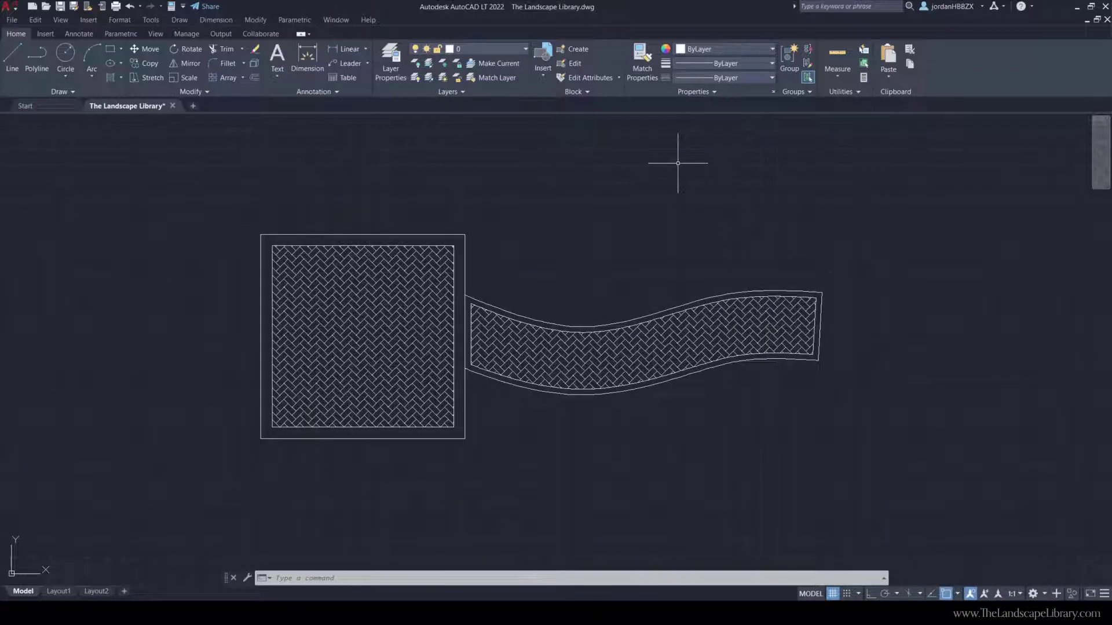